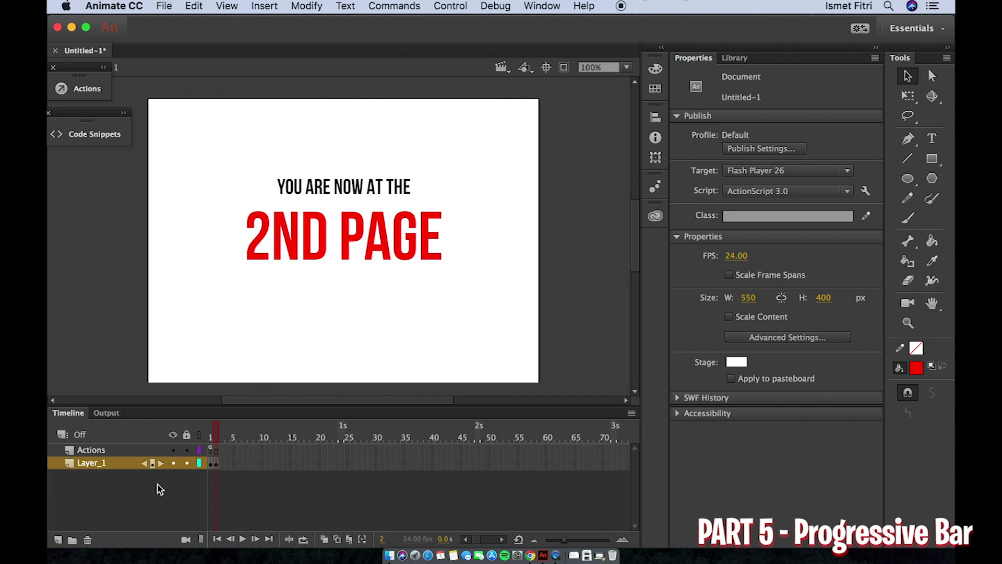
# Add a new layer above Layer_1 and name it progressbar.
pyautogui.click(60, 540)
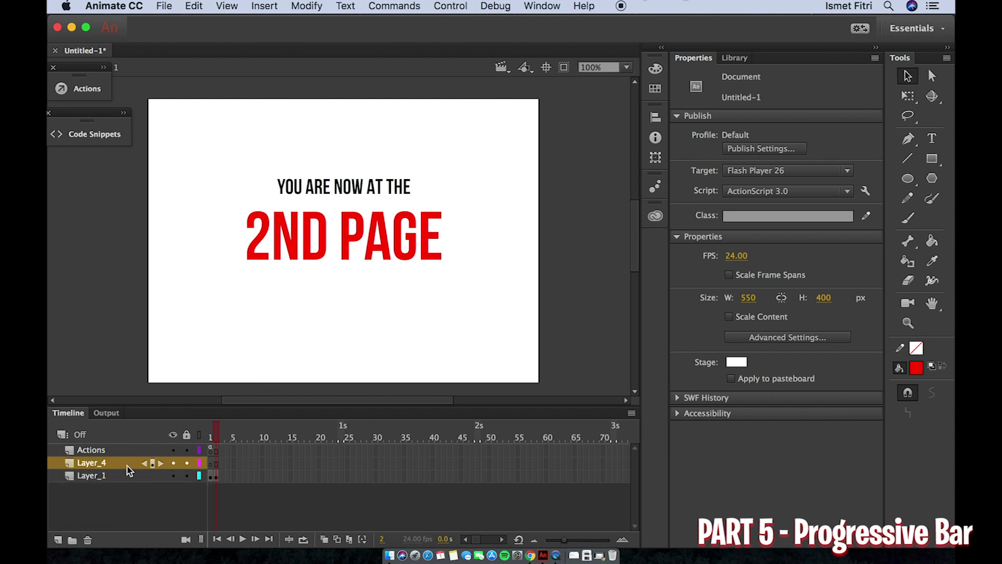
pyautogui.doubleClick(107, 466)
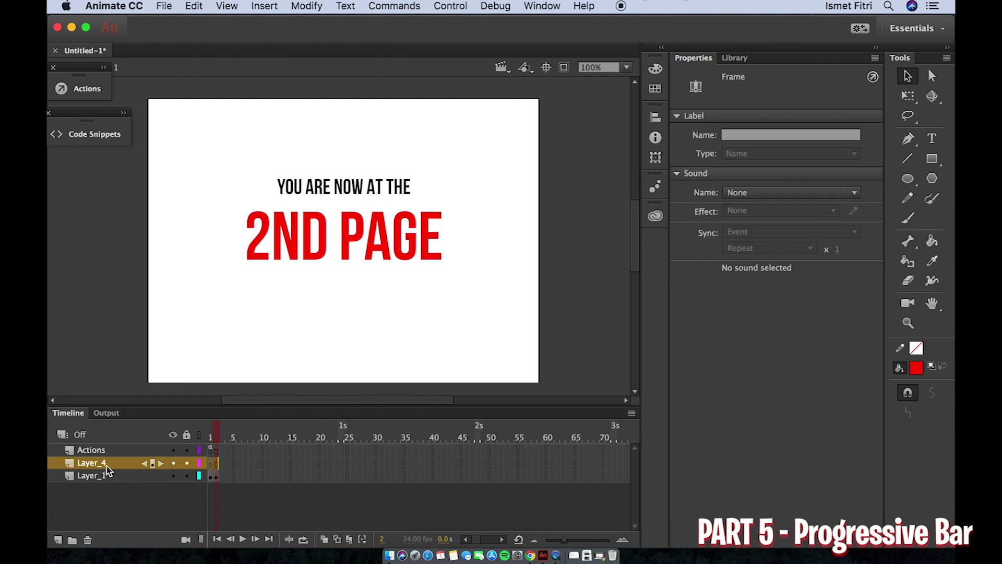
pyautogui.write('p')
pyautogui.press('Return')
# Rename Layer_1 as button.
pyautogui.doubleClick(107, 476)
pyautogui.write('button')
pyautogui.press('Return')
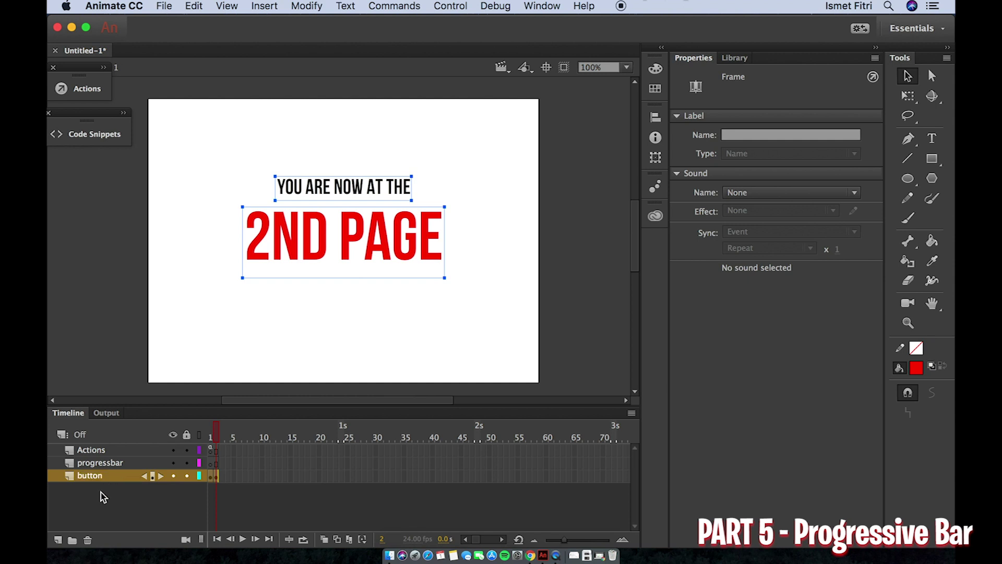
pyautogui.click(101, 494)
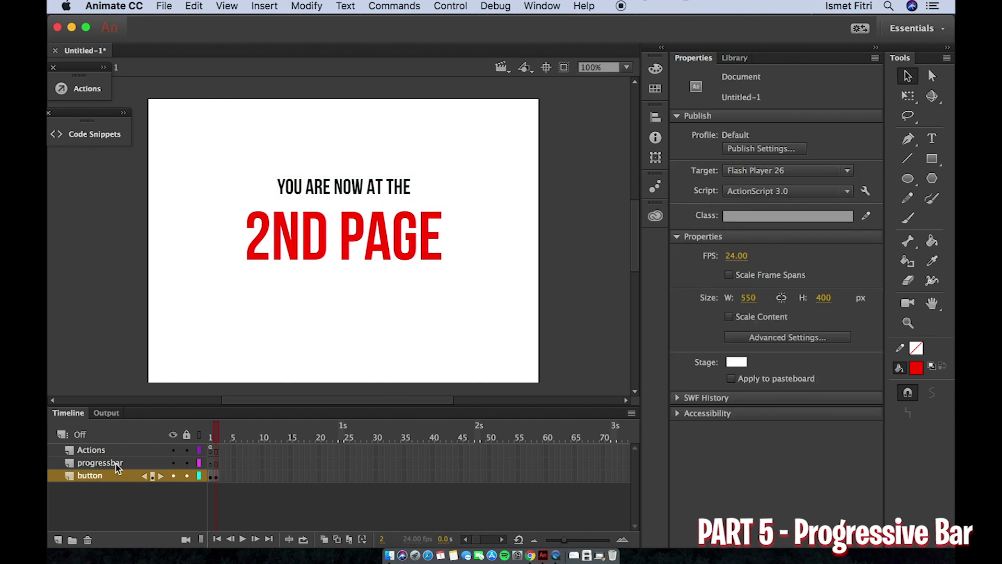
# Add a new layer above the progressbar layer and name it finaltext.
pyautogui.click(118, 467)
pyautogui.click(59, 540)
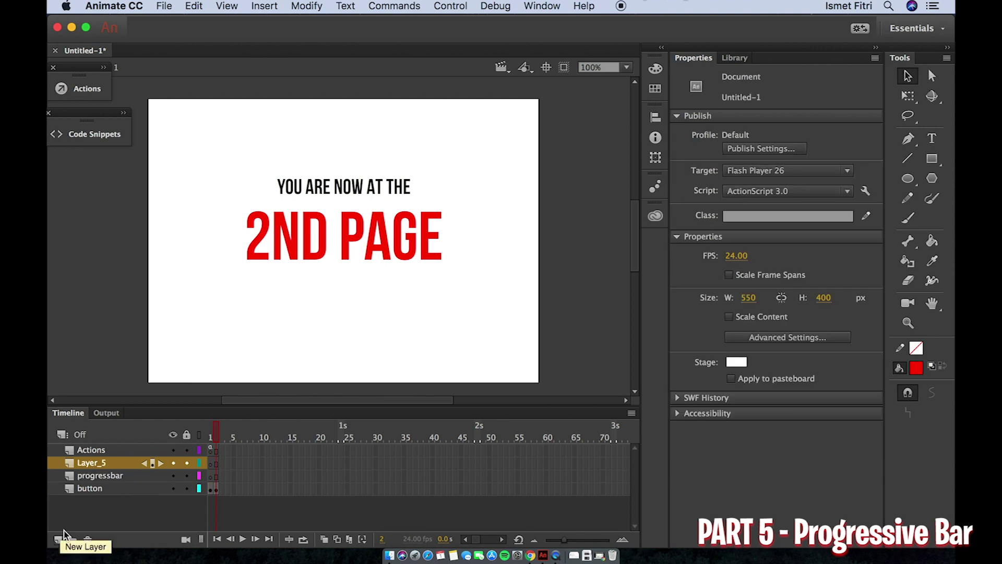
pyautogui.doubleClick(100, 464)
pyautogui.write('fin')
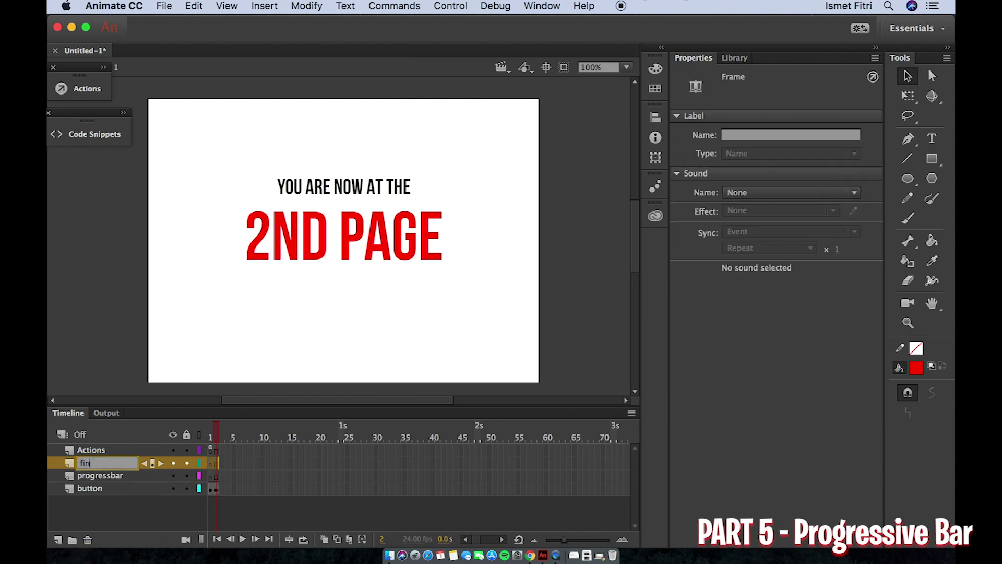
pyautogui.press('Return')
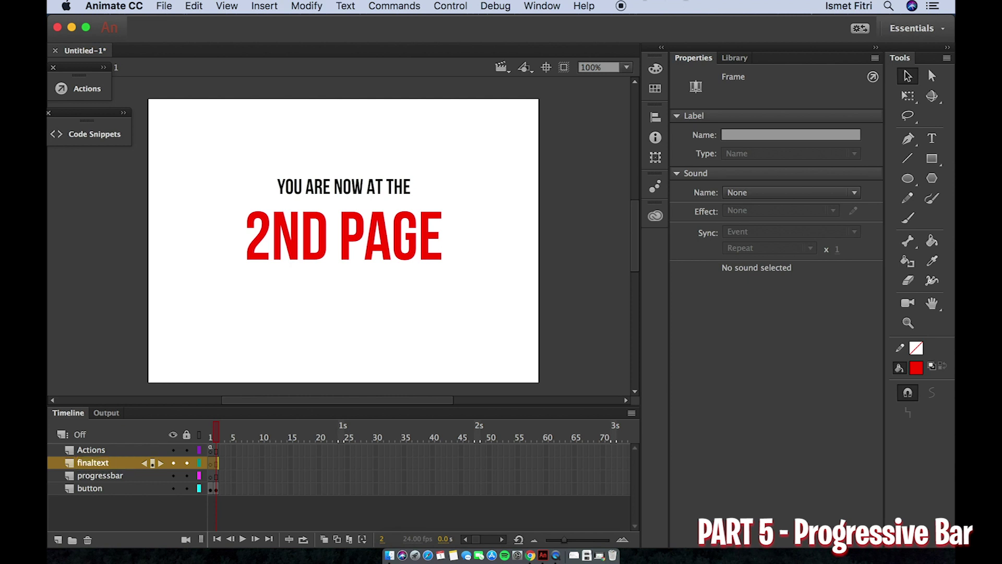
# Insert a blank keyframe at frame 3 of the progressbar layer.
pyautogui.click(223, 477)
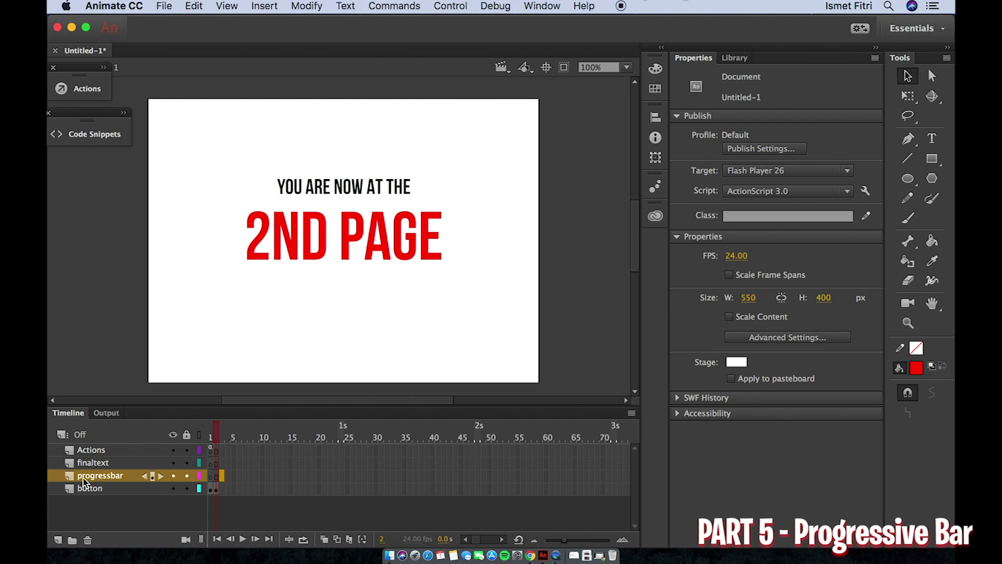
pyautogui.rightClick(222, 474)
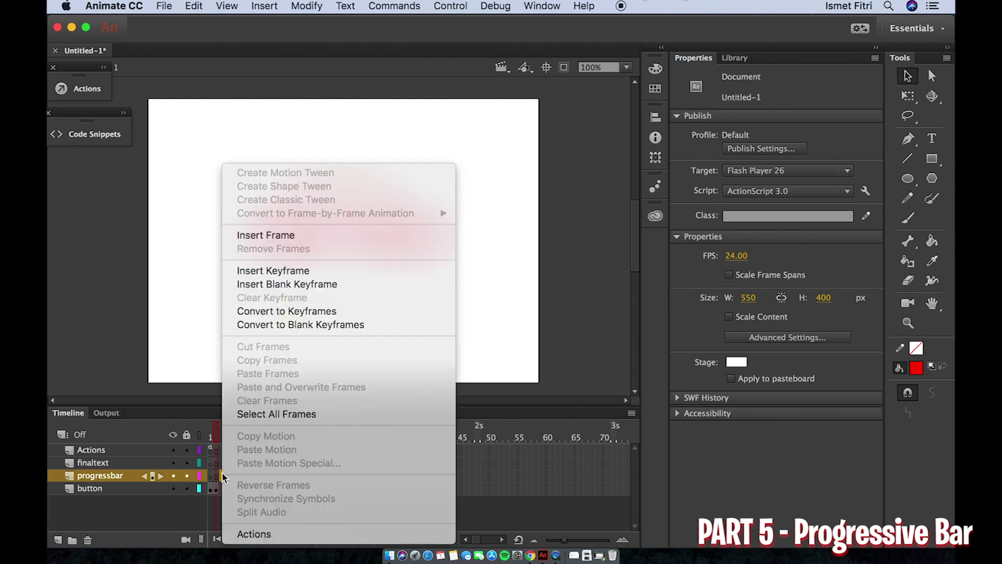
pyautogui.click(287, 285)
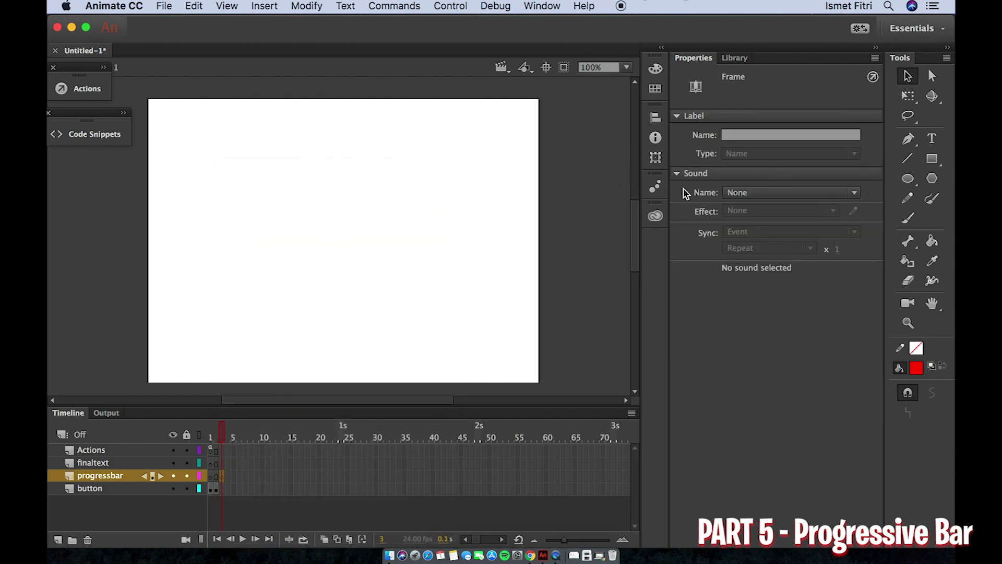
# Set up the Rectangle Tool with a black #000000 stroke and a red #FF0000 fill.
pyautogui.click(937, 159)
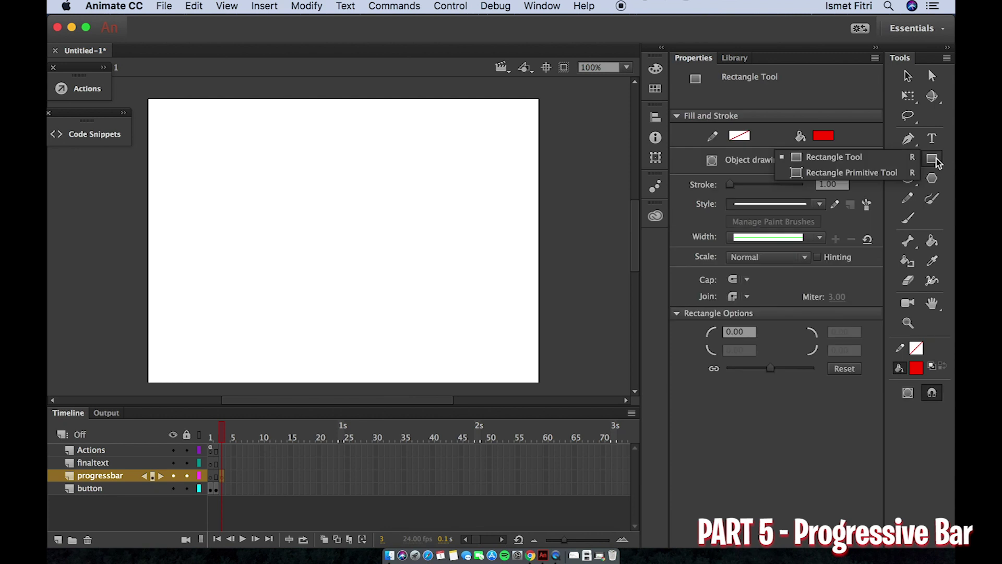
pyautogui.click(855, 160)
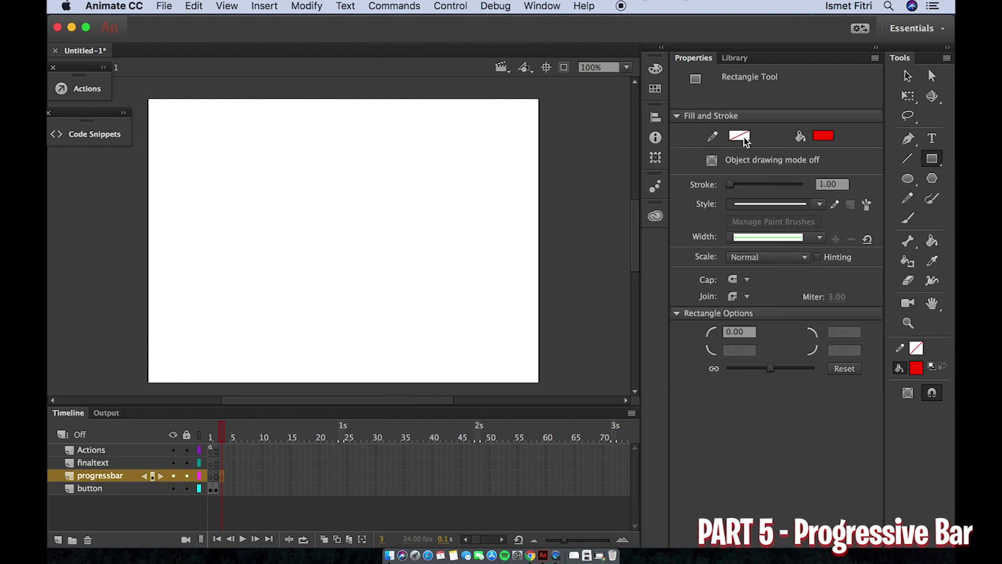
pyautogui.click(740, 136)
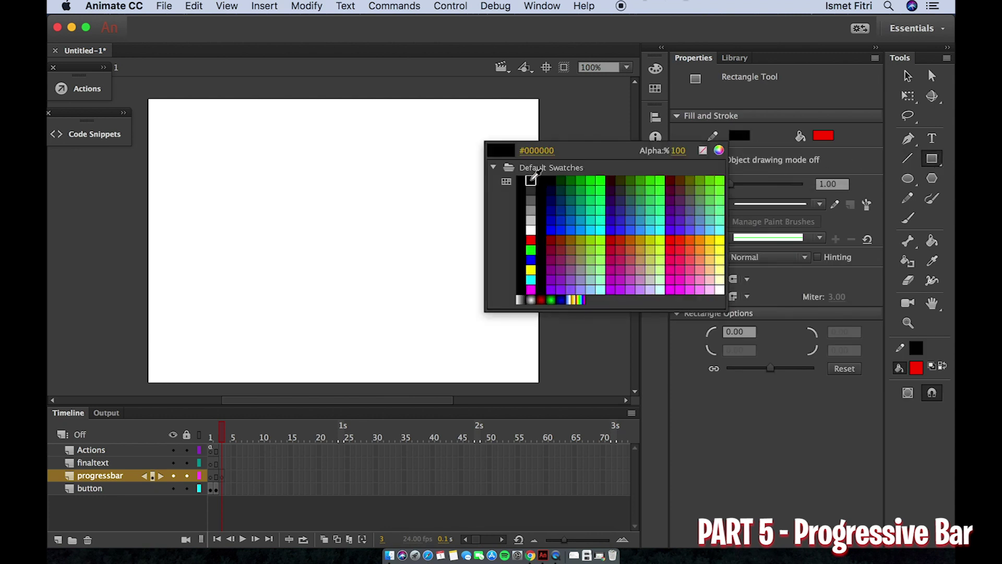
pyautogui.click(531, 179)
pyautogui.click(817, 140)
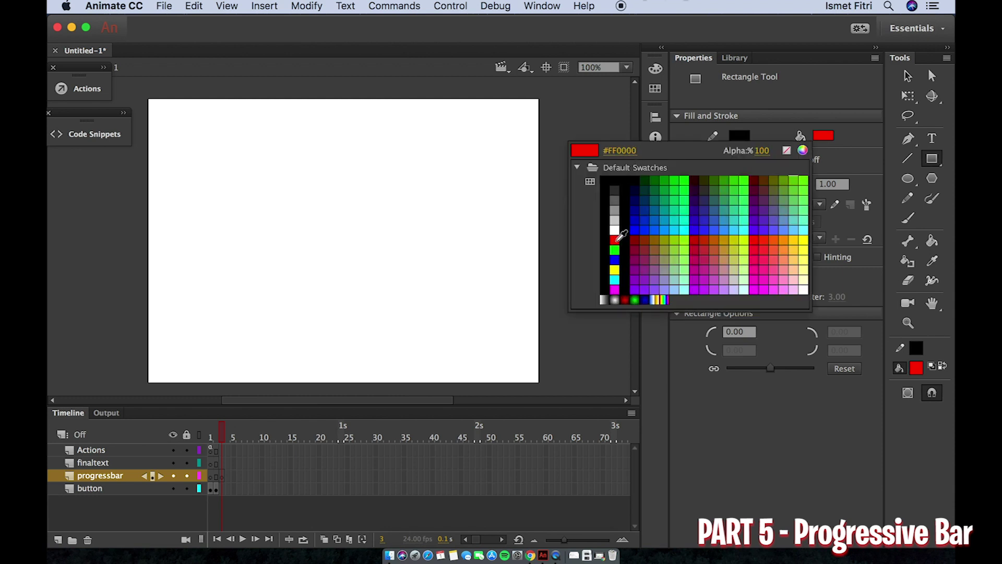
pyautogui.click(616, 240)
pyautogui.moveTo(198, 219); pyautogui.dragTo(496, 264)
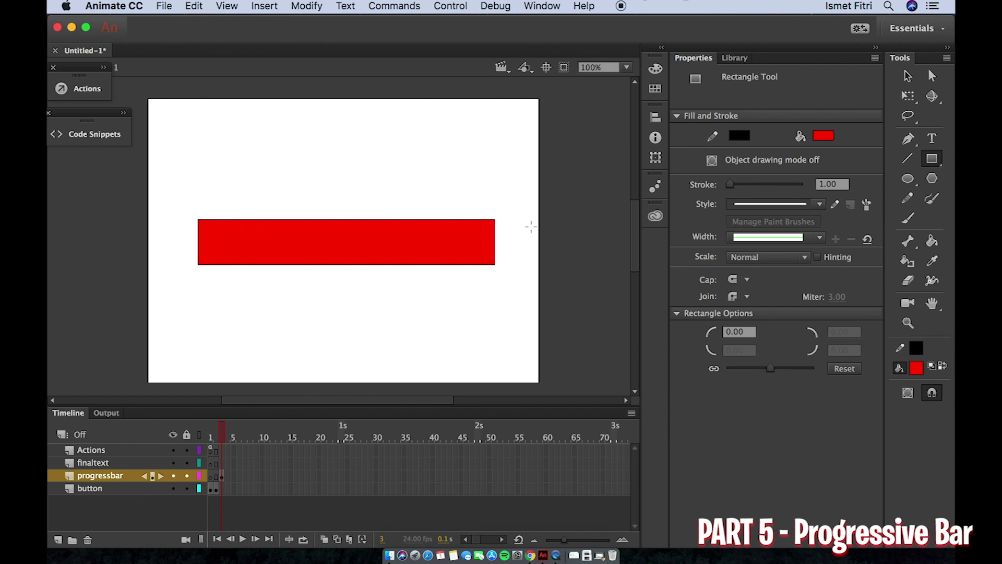
pyautogui.press('v')
pyautogui.moveTo(517, 198); pyautogui.dragTo(183, 297)
pyautogui.press('Delete')
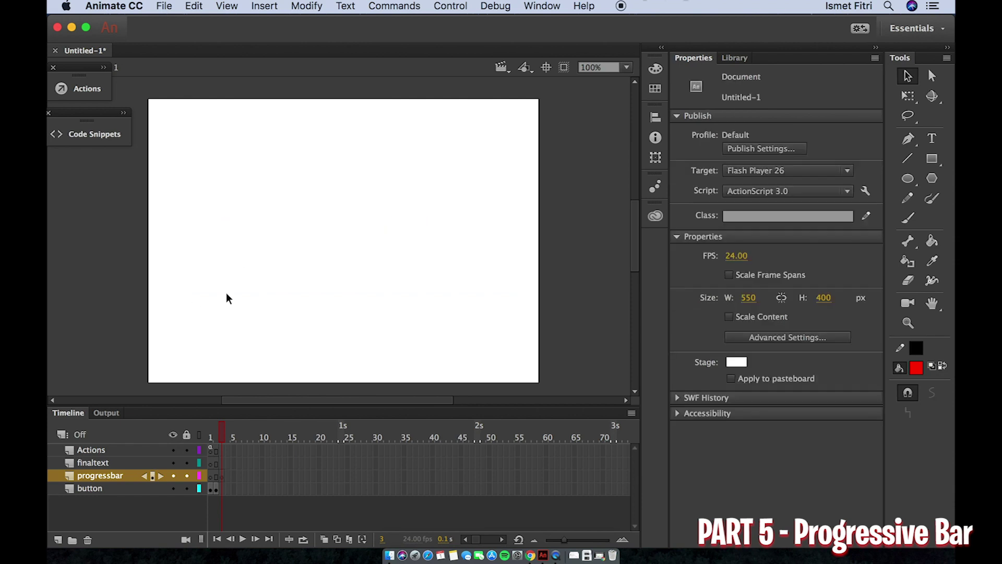
# Draw a wide rectangle about 449 by 67 px across the middle of the stage with a stroke size of 5.
pyautogui.click(932, 160)
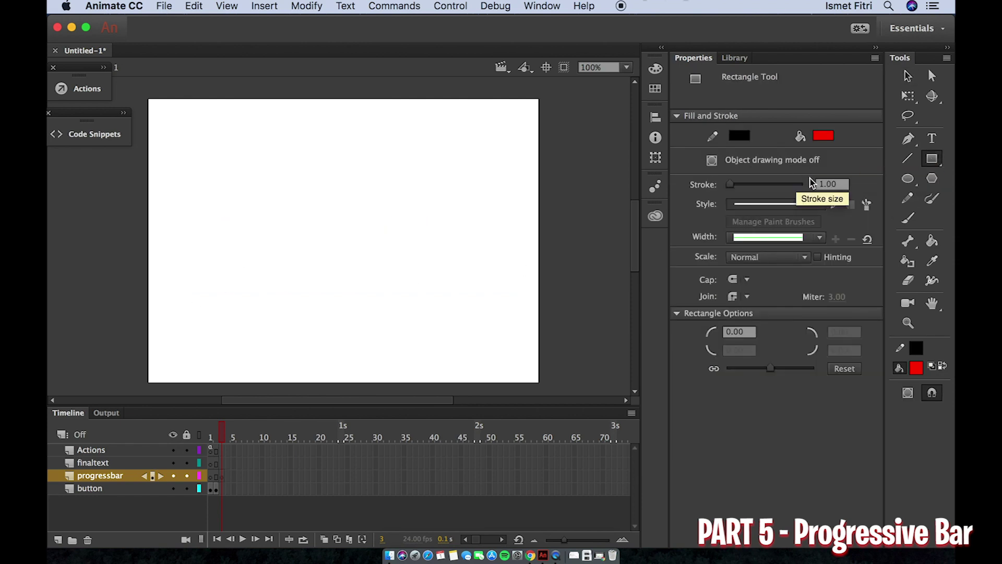
pyautogui.press('BackSpace')
pyautogui.write('5')
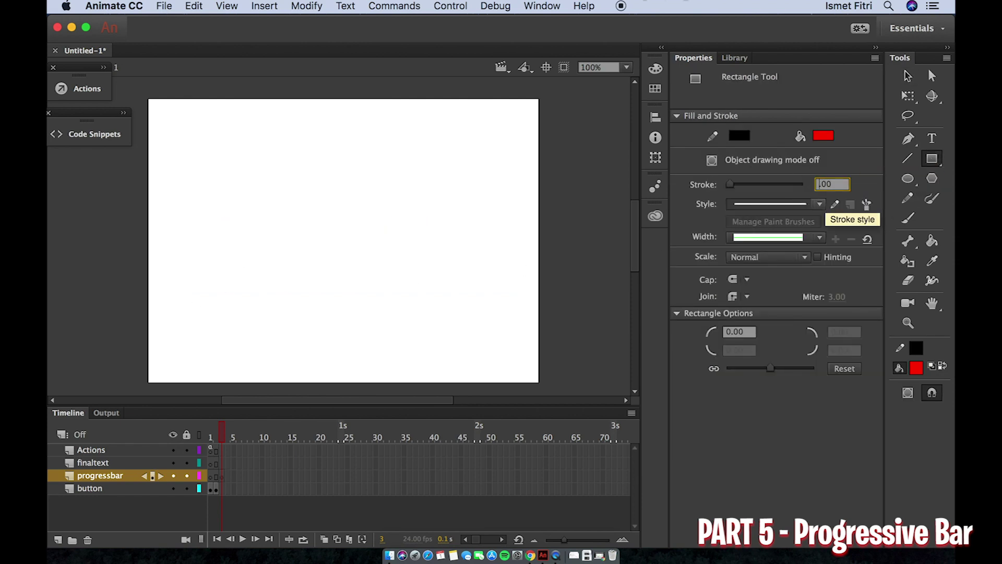
pyautogui.press('Return')
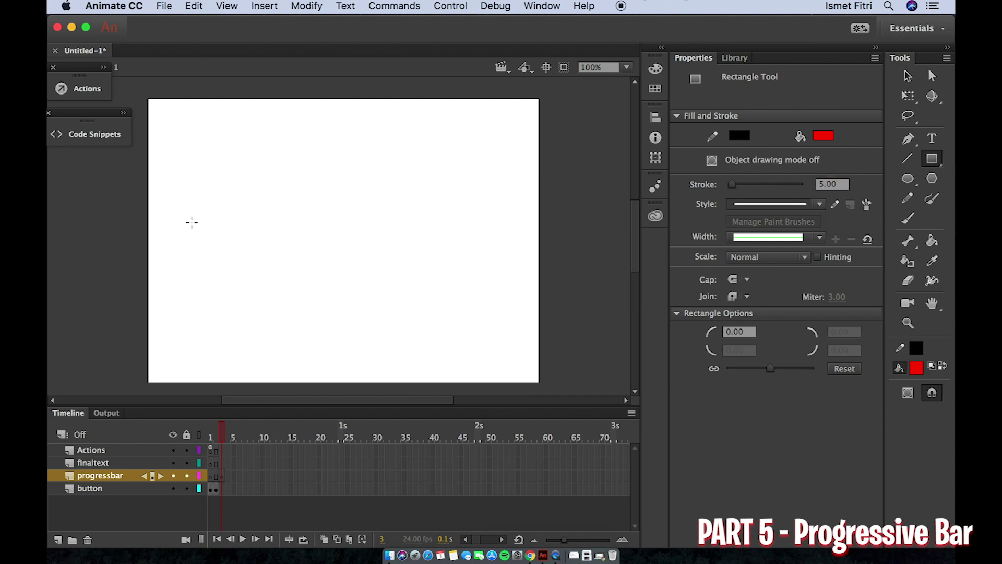
pyautogui.moveTo(184, 215)
pyautogui.mouseDown()
pyautogui.moveTo(200, 230)
pyautogui.moveTo(505, 265)
pyautogui.mouseUp()
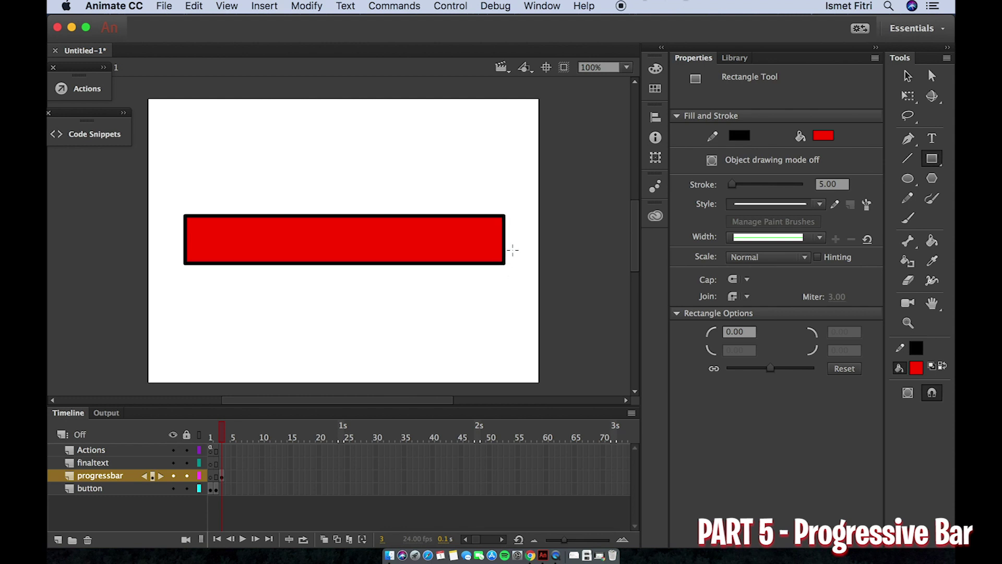
# Center the whole rectangle, fill and outline, horizontally and vertically on the stage.
pyautogui.press('v')
pyautogui.moveTo(518, 199)
pyautogui.mouseDown()
pyautogui.moveTo(340, 299)
pyautogui.moveTo(160, 298)
pyautogui.mouseUp()
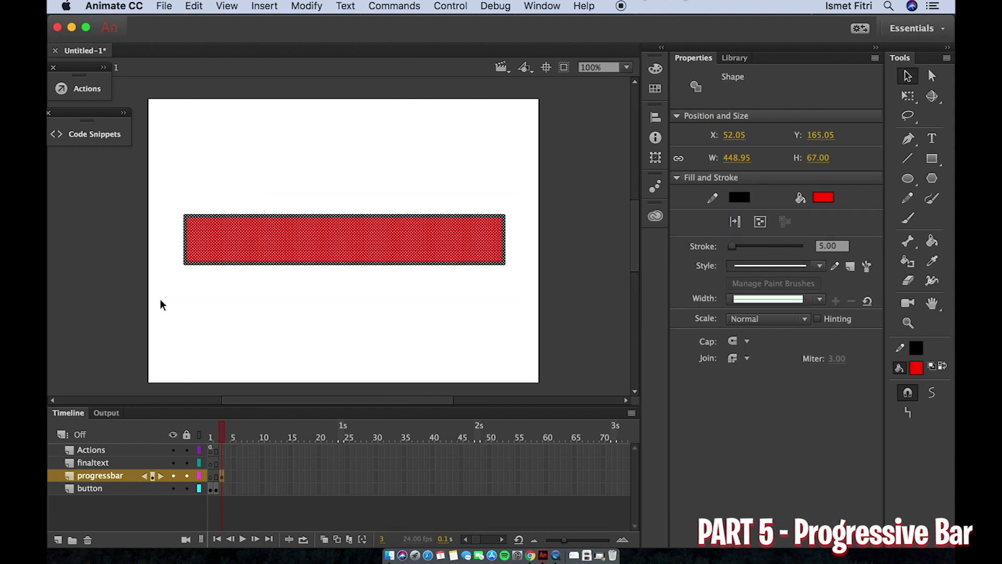
pyautogui.click(655, 117)
pyautogui.click(529, 142)
pyautogui.click(599, 142)
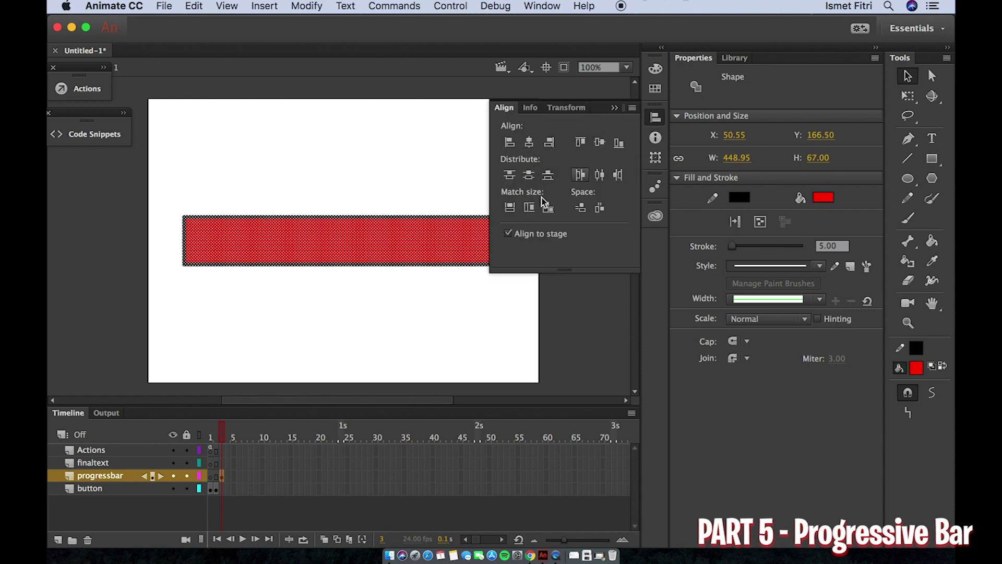
pyautogui.click(363, 309)
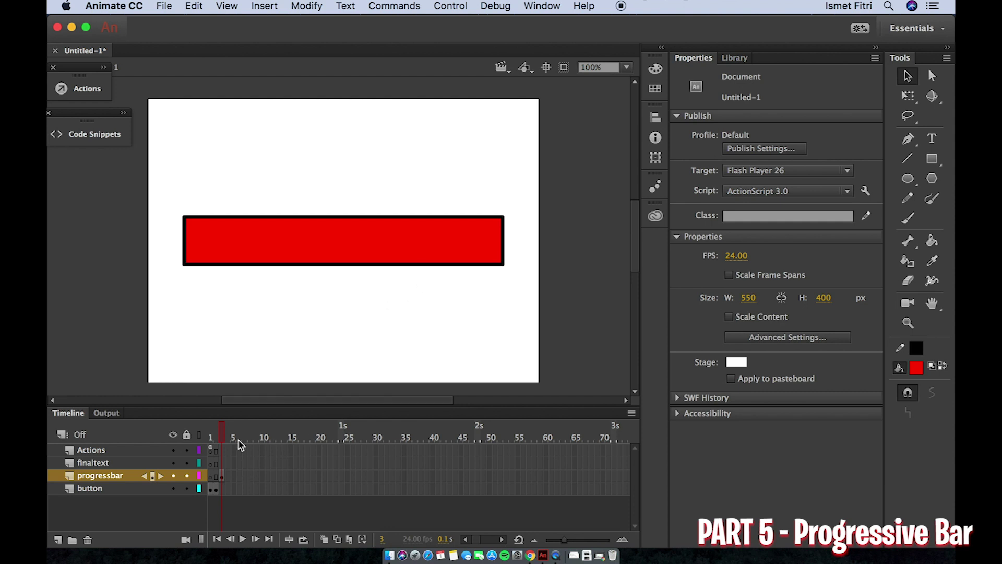
# Move the red fill's transformation point to its left edge and shrink the fill from the right to about 37 px wide.
pyautogui.click(424, 243)
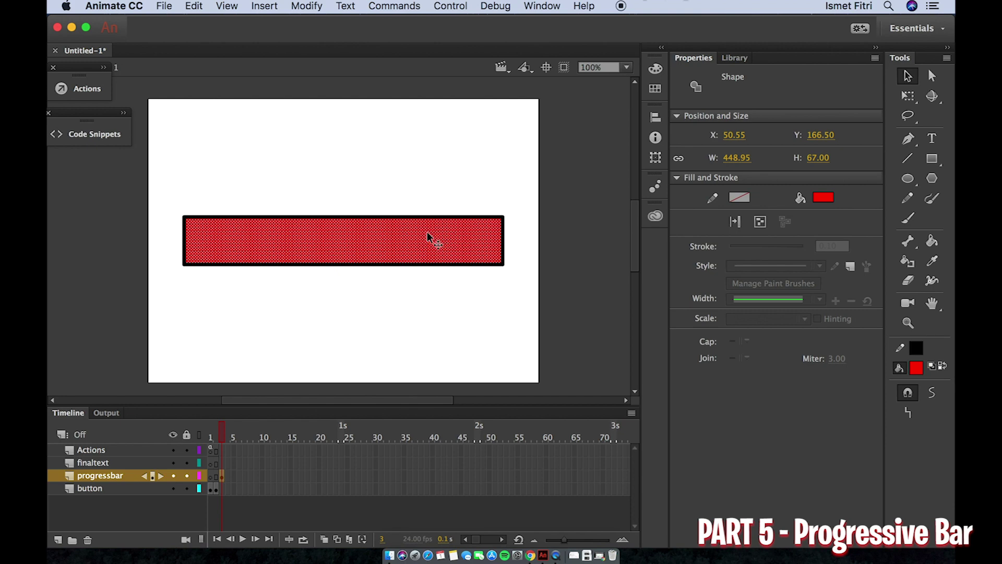
pyautogui.click(908, 97)
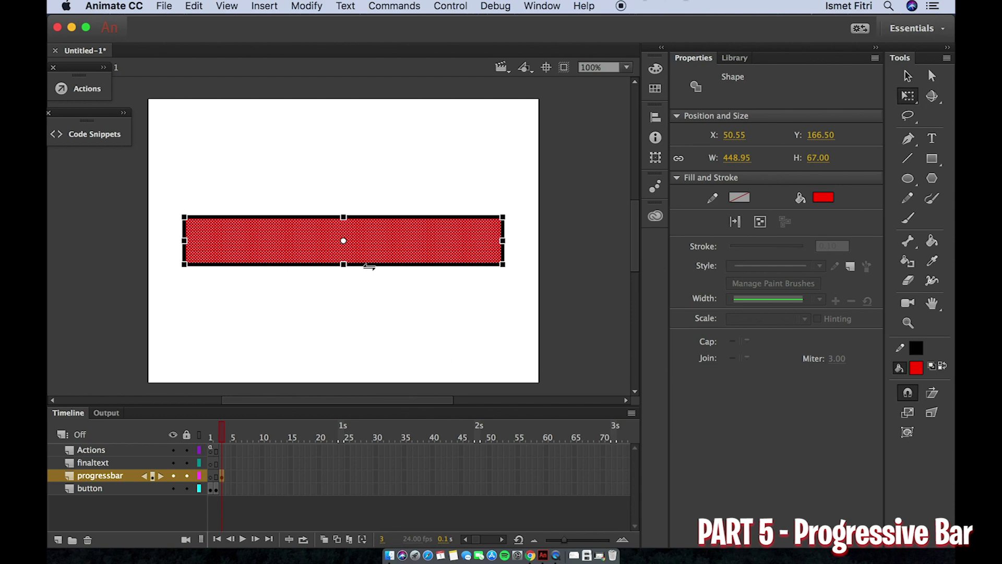
pyautogui.moveTo(344, 242); pyautogui.dragTo(187, 245)
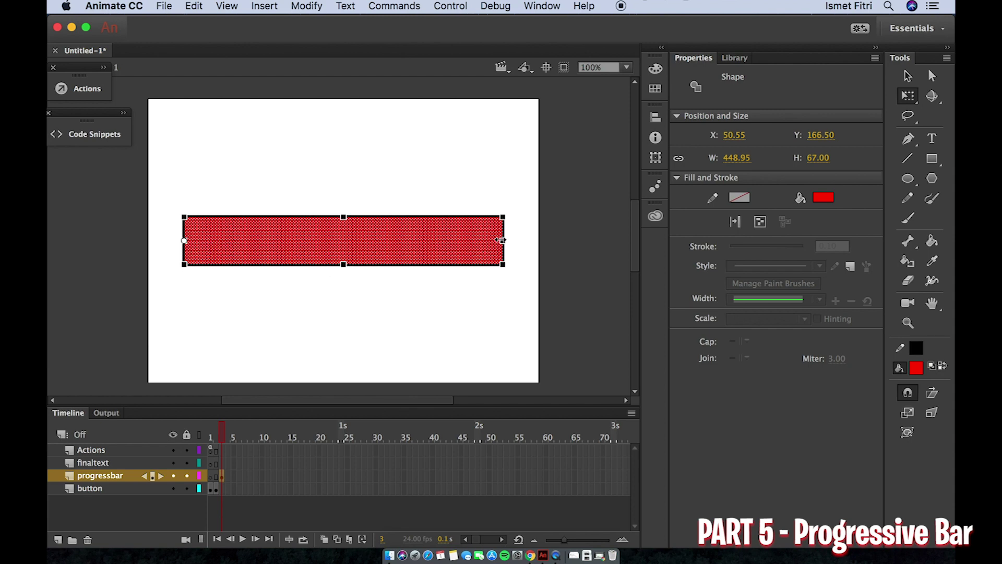
pyautogui.moveTo(500, 240); pyautogui.dragTo(210, 241)
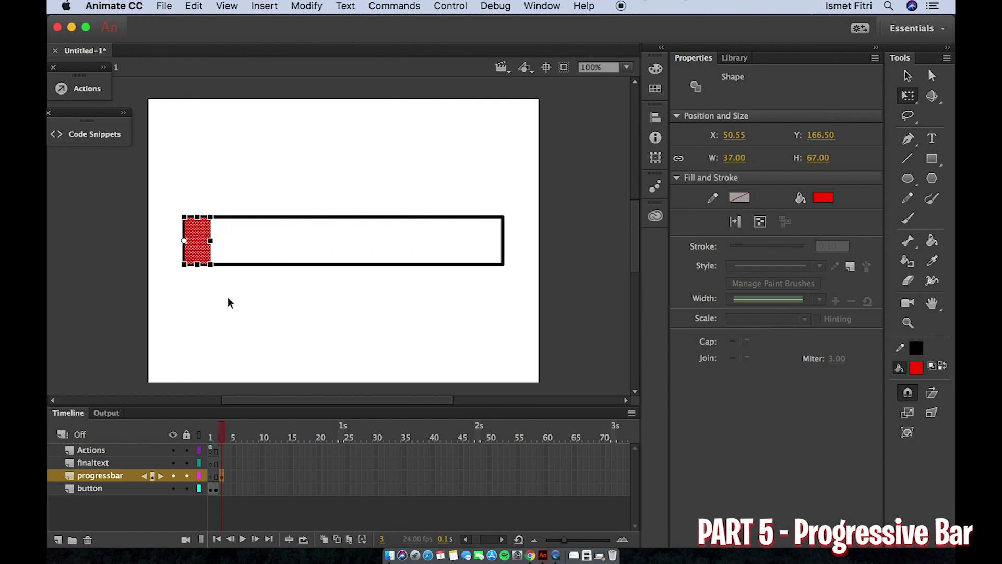
pyautogui.click(239, 476)
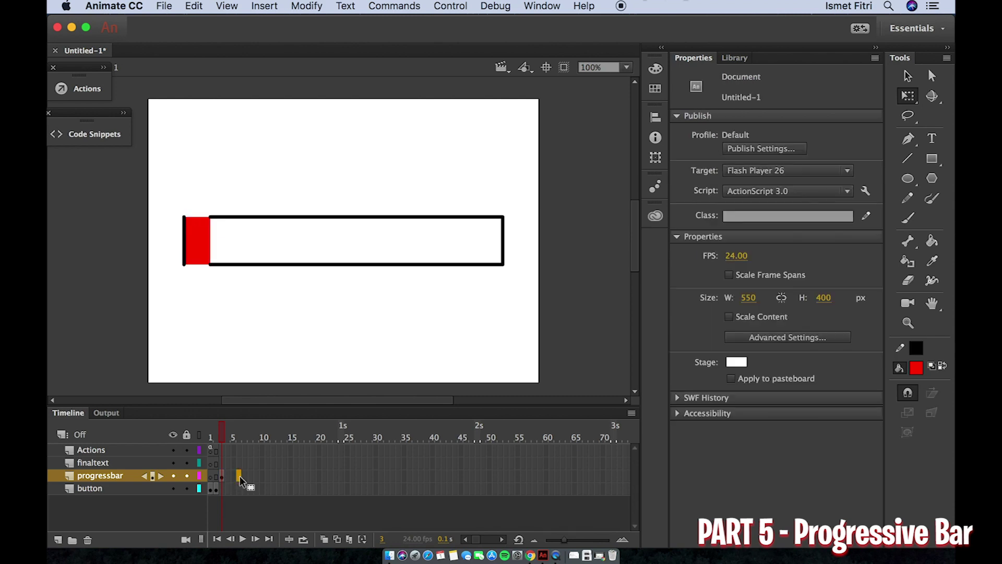
pyautogui.rightClick(240, 475)
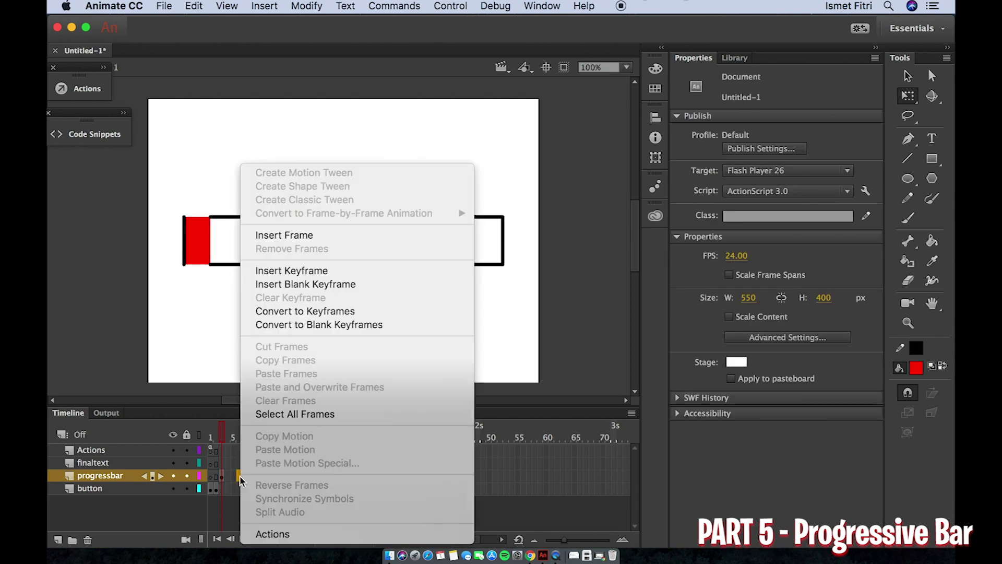
pyautogui.click(308, 284)
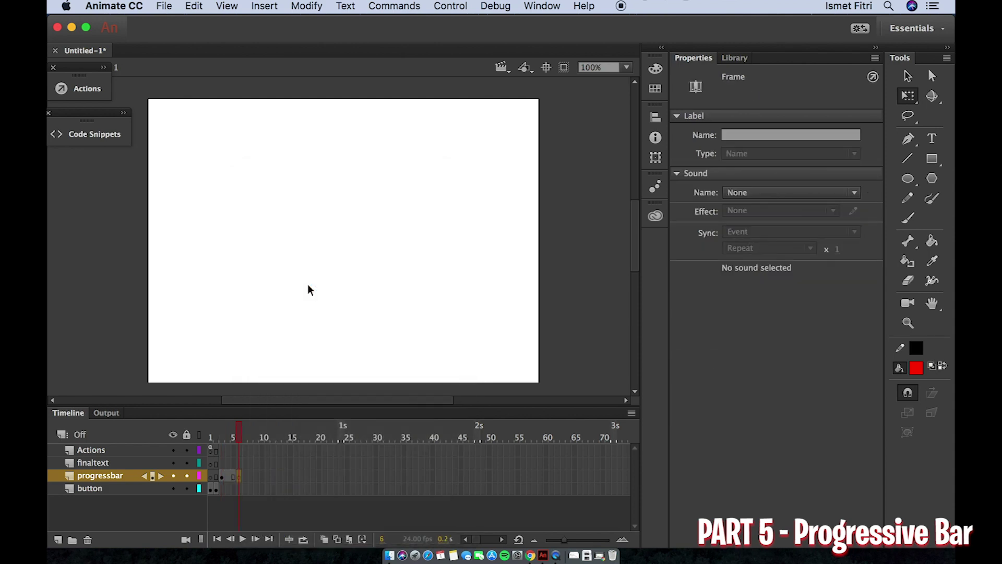
pyautogui.press('super+z')
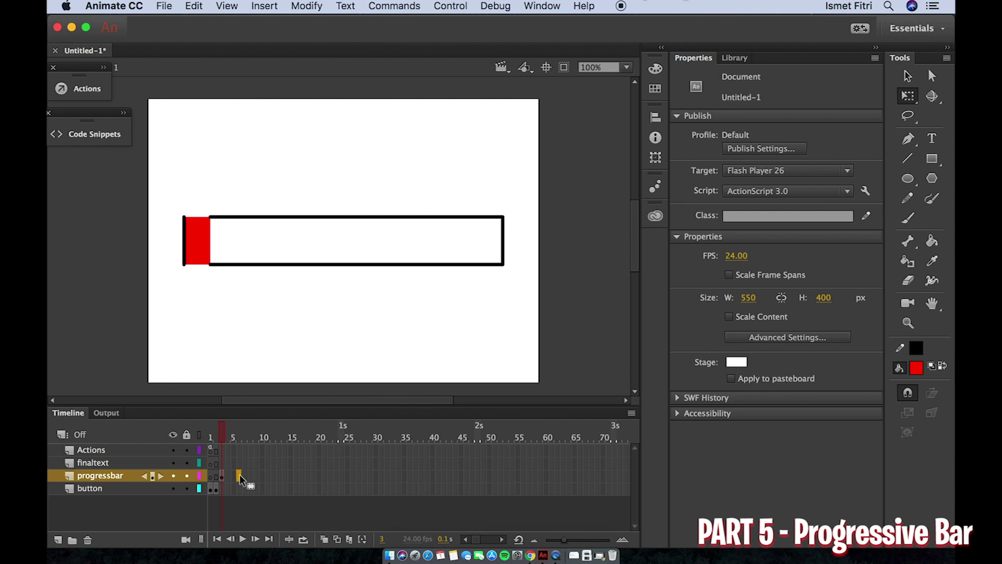
# Insert a keyframe at frame 6 of the progressbar layer and widen its red fill rightward to about 103 px.
pyautogui.rightClick(240, 475)
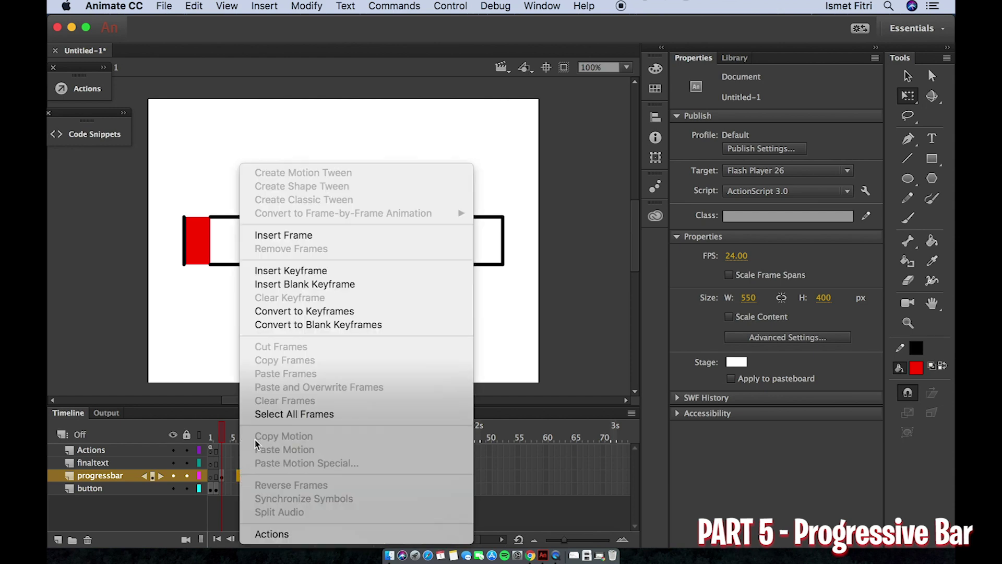
pyautogui.click(311, 272)
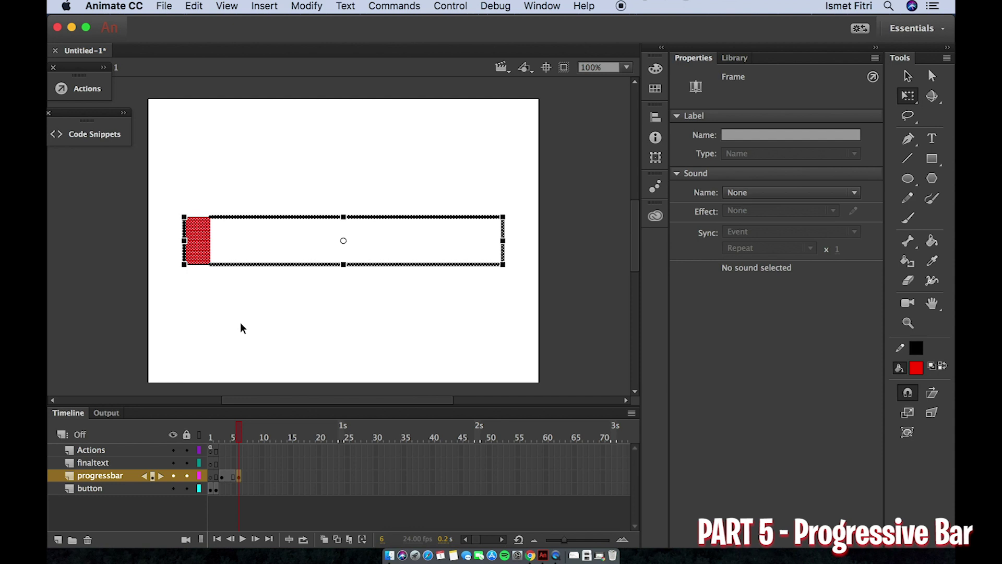
pyautogui.click(240, 322)
pyautogui.click(195, 230)
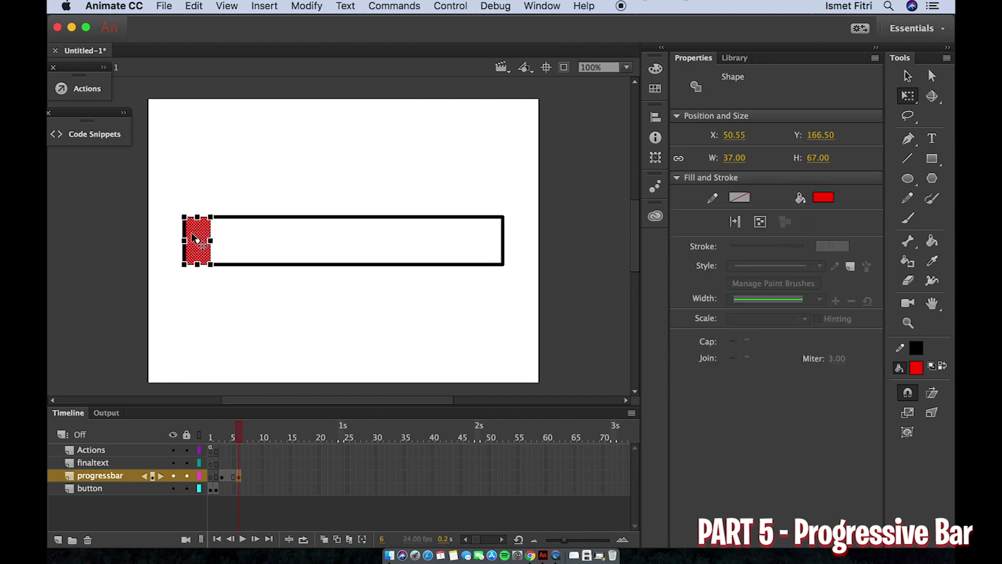
pyautogui.moveTo(197, 242); pyautogui.dragTo(257, 242)
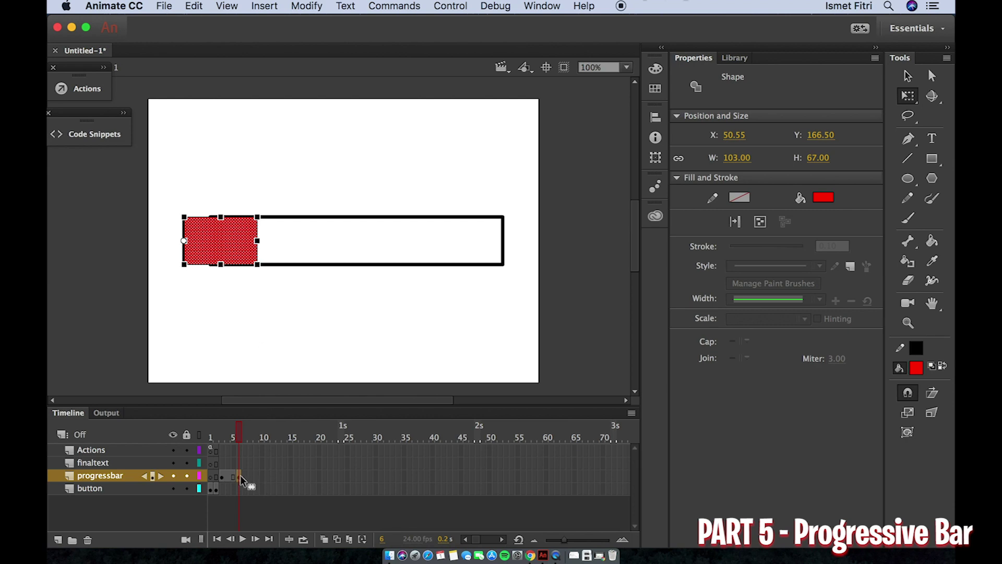
# Insert a keyframe at frame 9 of the progressbar layer and widen its red fill rightward to about 185 px.
pyautogui.click(258, 477)
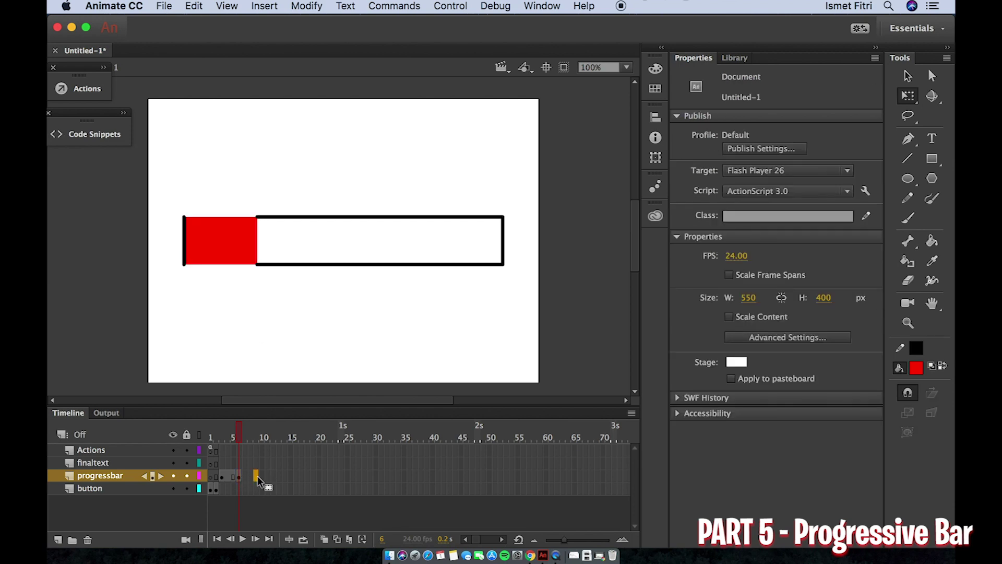
pyautogui.rightClick(258, 476)
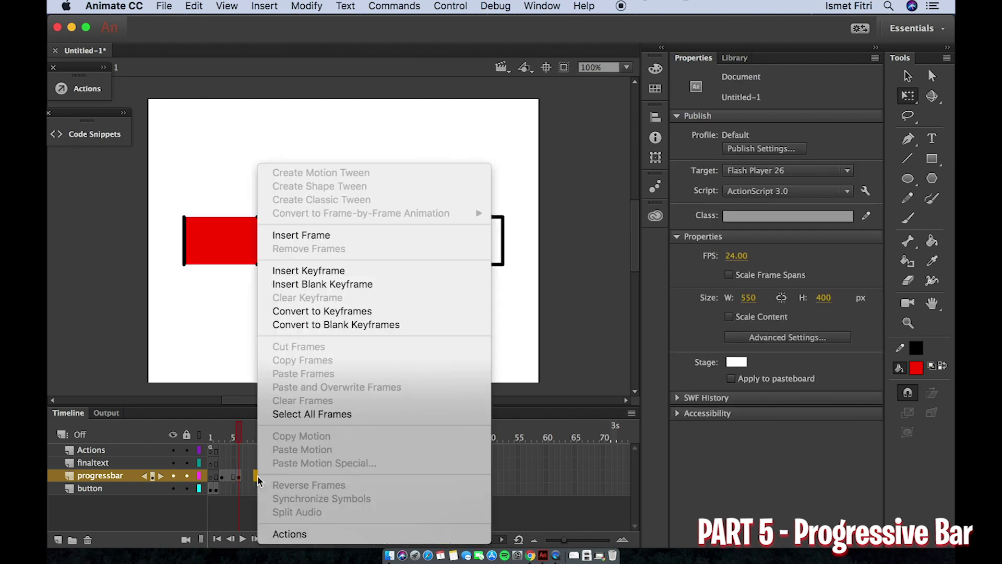
pyautogui.click(320, 271)
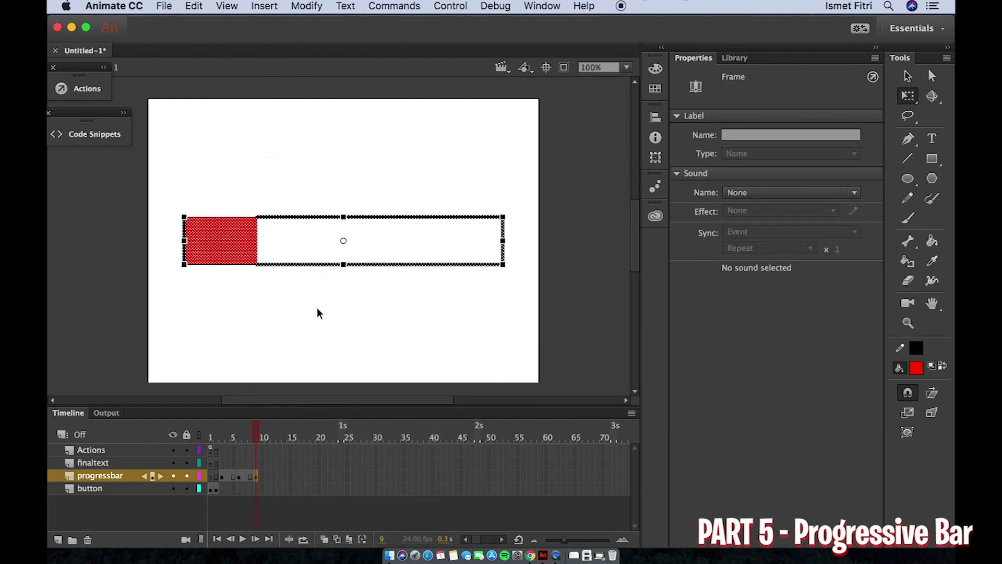
pyautogui.click(317, 333)
pyautogui.click(223, 238)
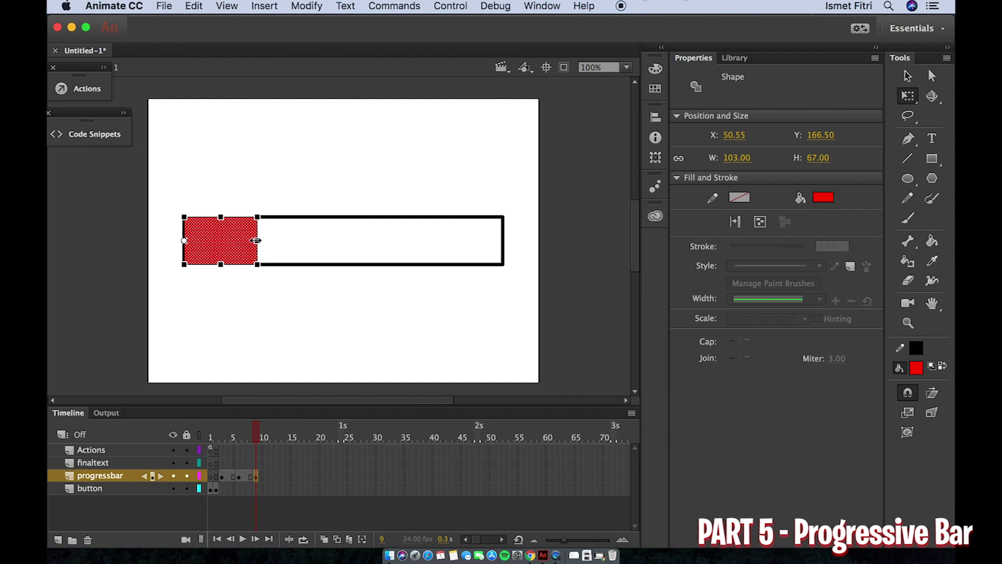
pyautogui.moveTo(257, 240); pyautogui.dragTo(315, 241)
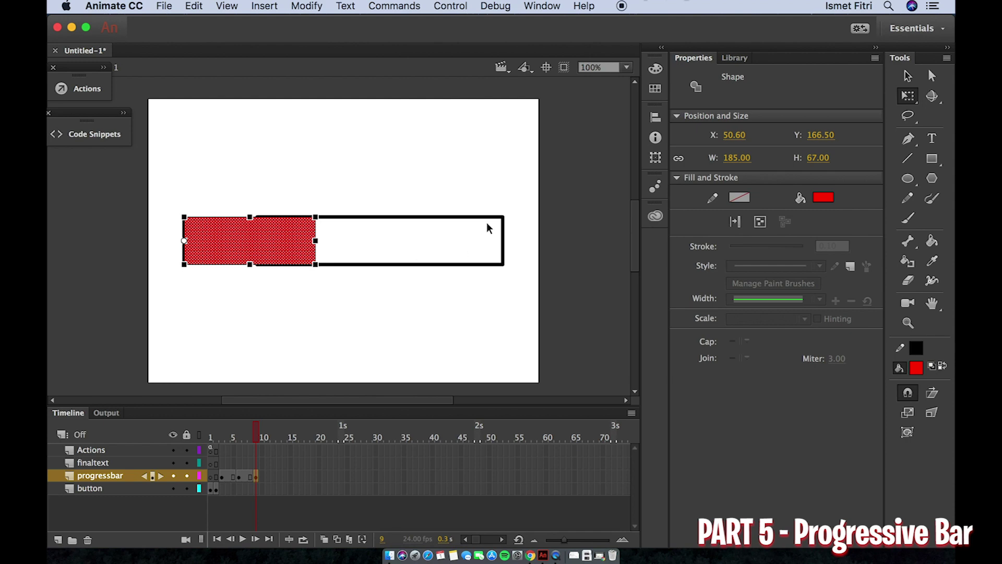
# Add progressbar keyframes at frames 12, 15, 18 and 21, widening the red fill progressively to about 449 px at frame 21.
pyautogui.rightClick(276, 476)
pyautogui.click(324, 268)
pyautogui.rightClick(324, 476)
pyautogui.click(334, 269)
pyautogui.moveTo(440, 240); pyautogui.dragTo(481, 241)
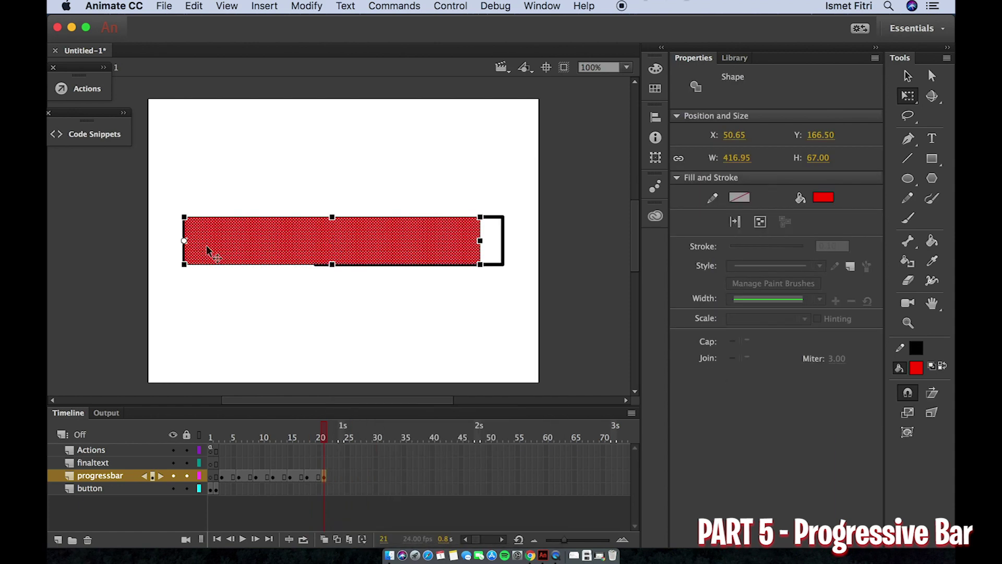
pyautogui.moveTo(479, 241); pyautogui.dragTo(503, 241)
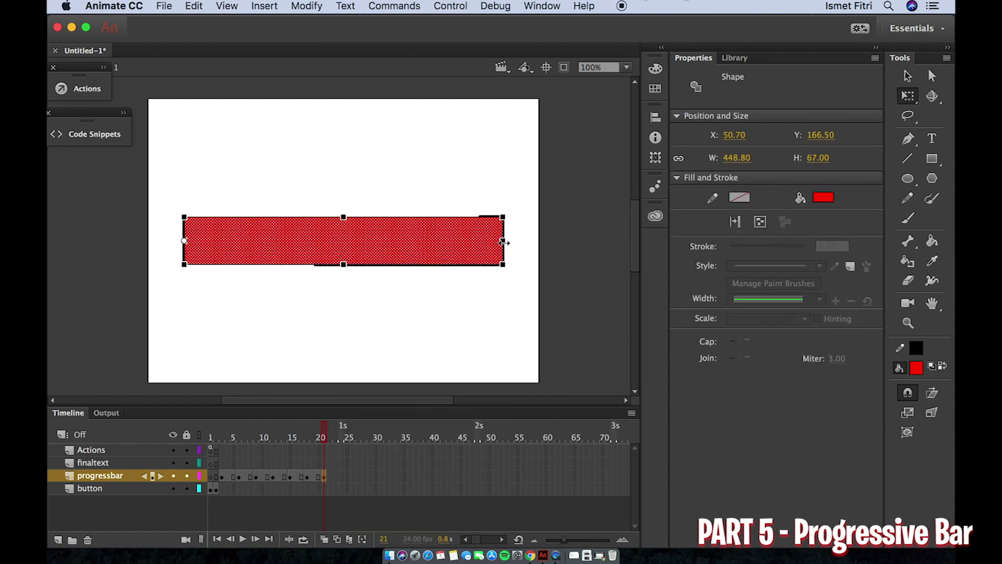
pyautogui.click(443, 313)
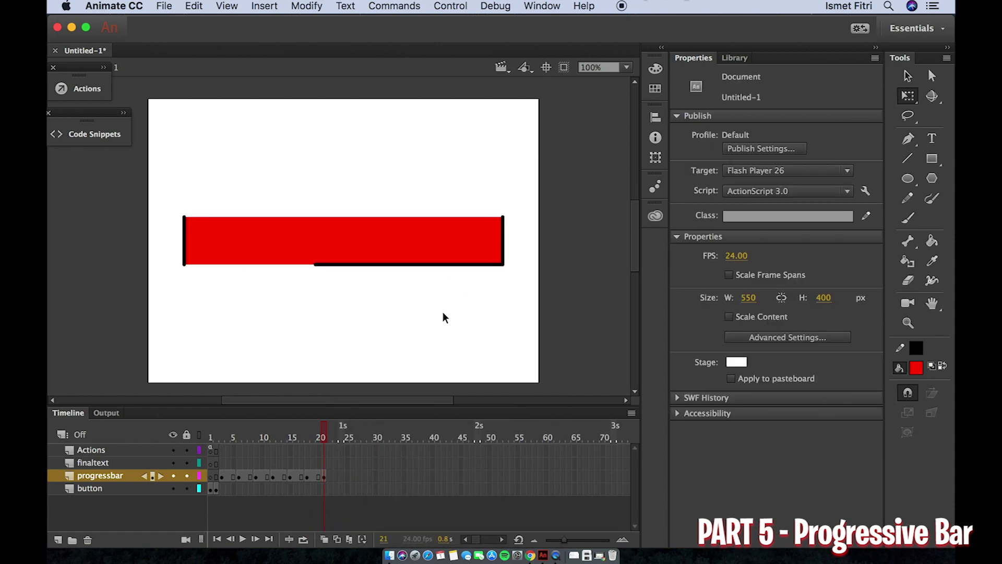
# Shift all the progress bar's keyframes one frame earlier so the animation starts at frame 2 of the progressbar layer.
pyautogui.moveTo(323, 433); pyautogui.dragTo(222, 447)
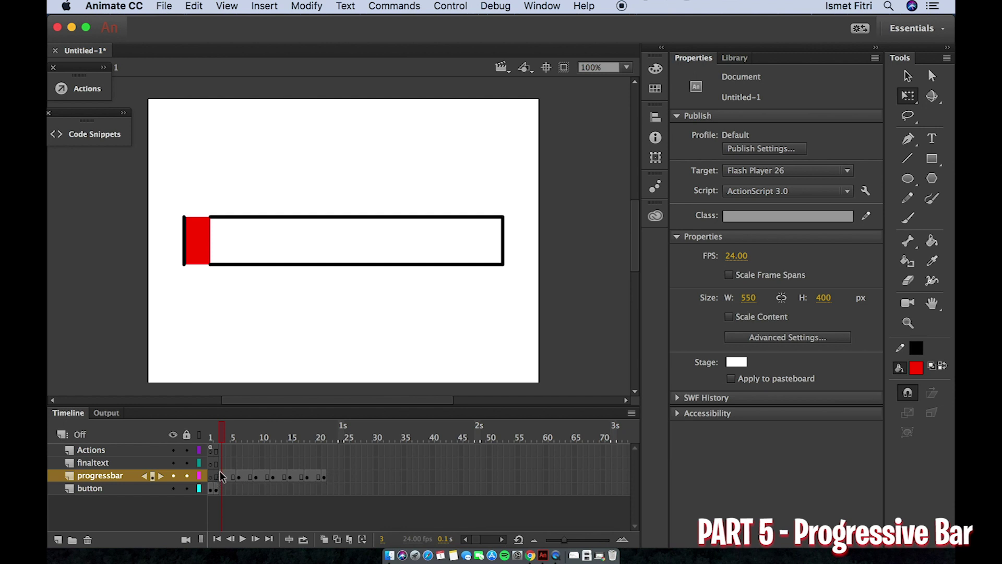
pyautogui.moveTo(220, 473); pyautogui.dragTo(262, 474)
pyautogui.press('F6')
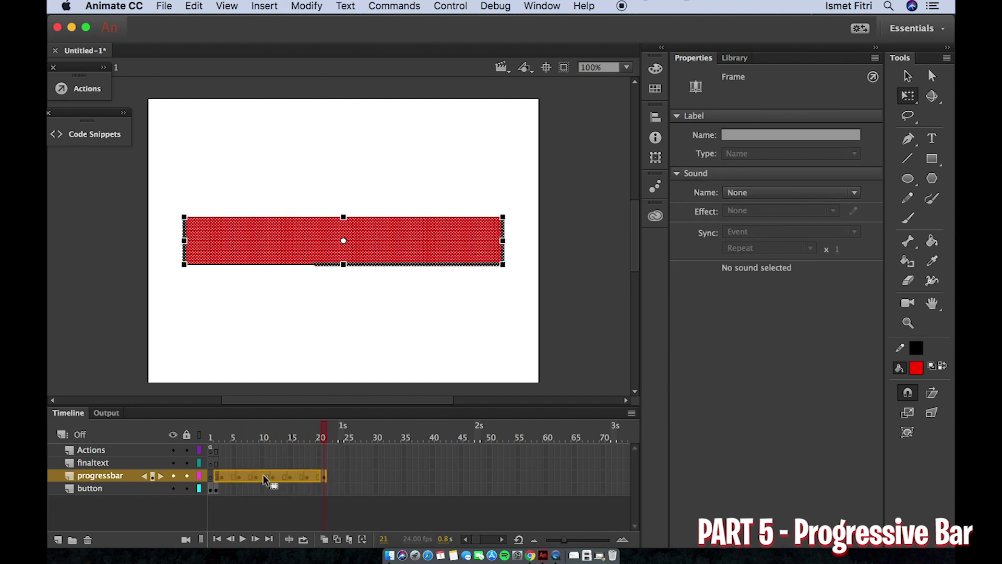
pyautogui.click(262, 474)
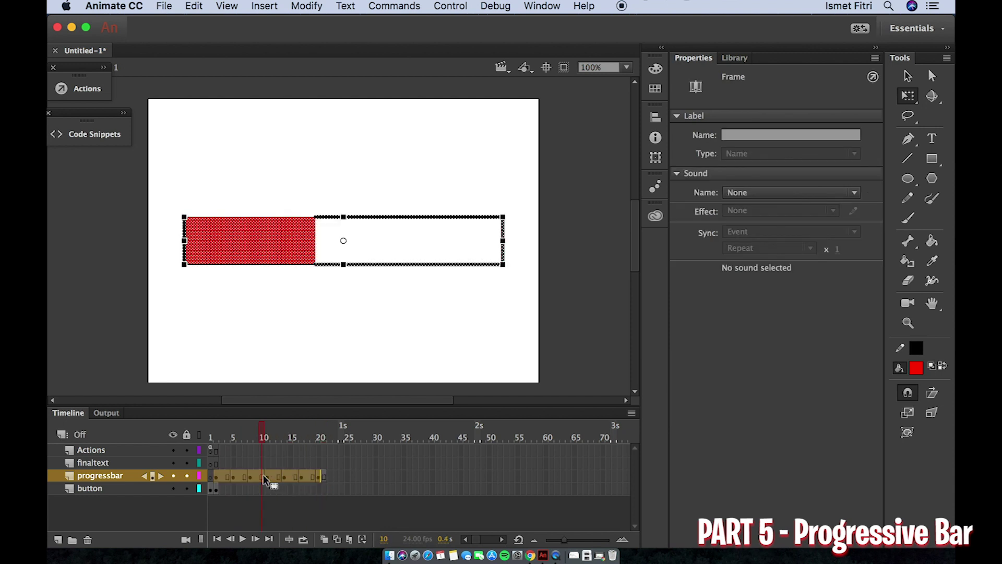
# Move the "2ND PAGE" text keyframe from frame 2 of the button layer to frame 22 of the finaltext layer.
pyautogui.click(218, 489)
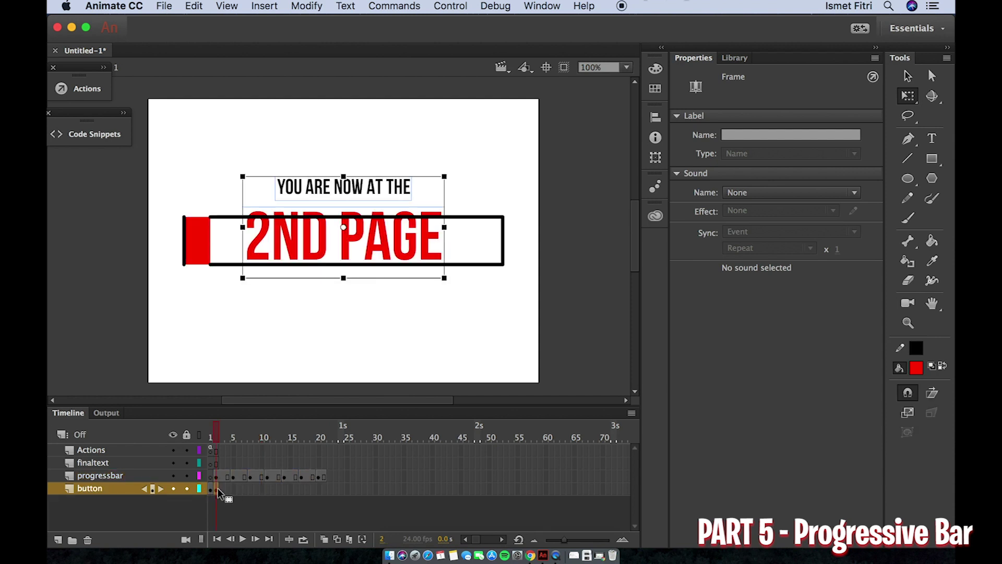
pyautogui.click(331, 462)
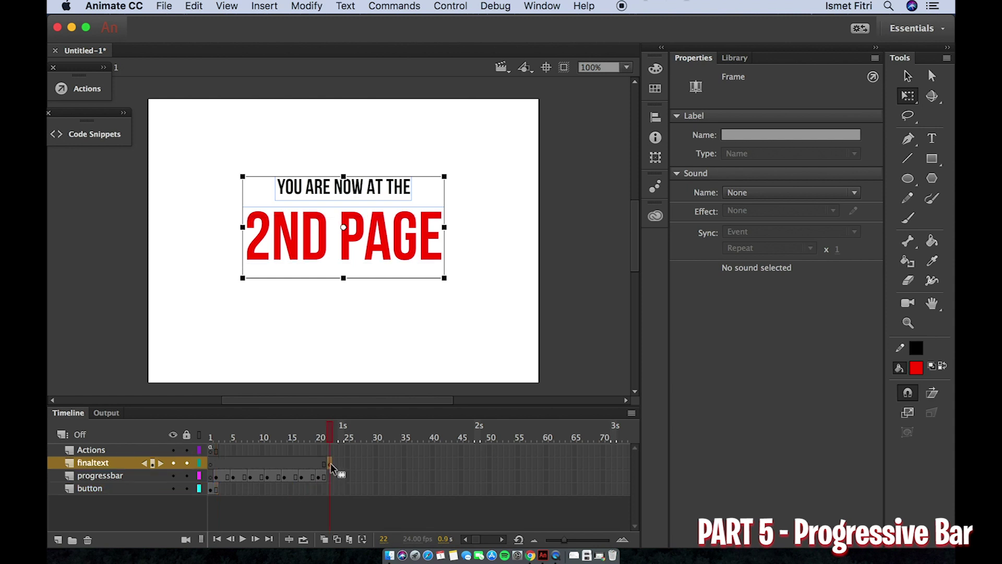
pyautogui.moveTo(333, 437); pyautogui.dragTo(206, 433)
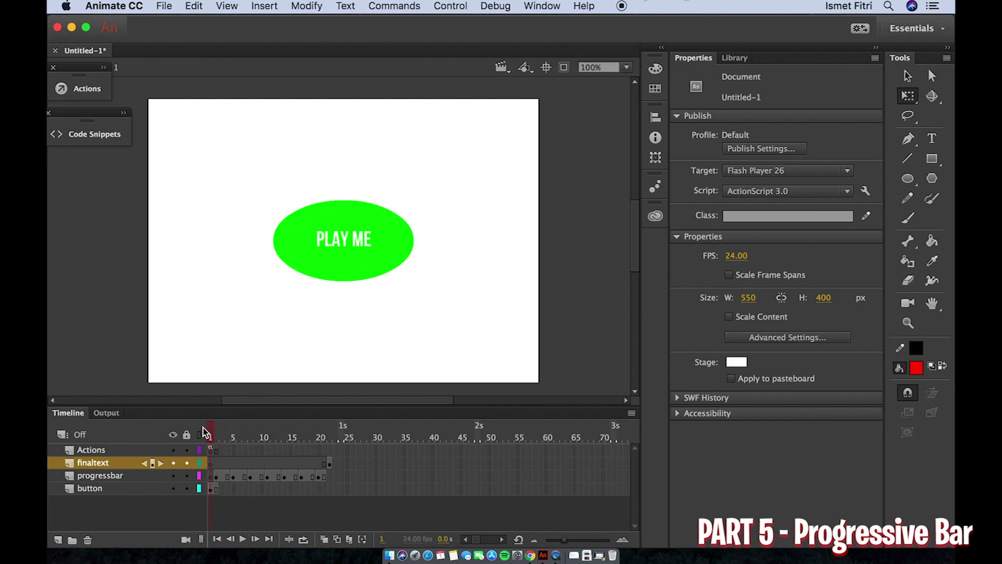
# Remove frame 2 from the button layer so the PLAY ME button occupies only frame 1, and return to frame 1.
pyautogui.click(216, 489)
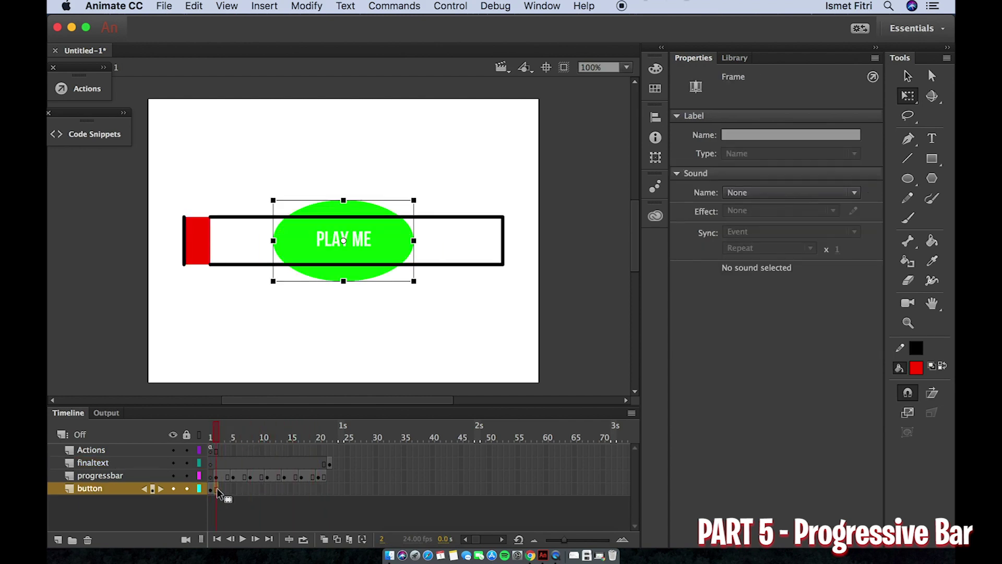
pyautogui.rightClick(217, 487)
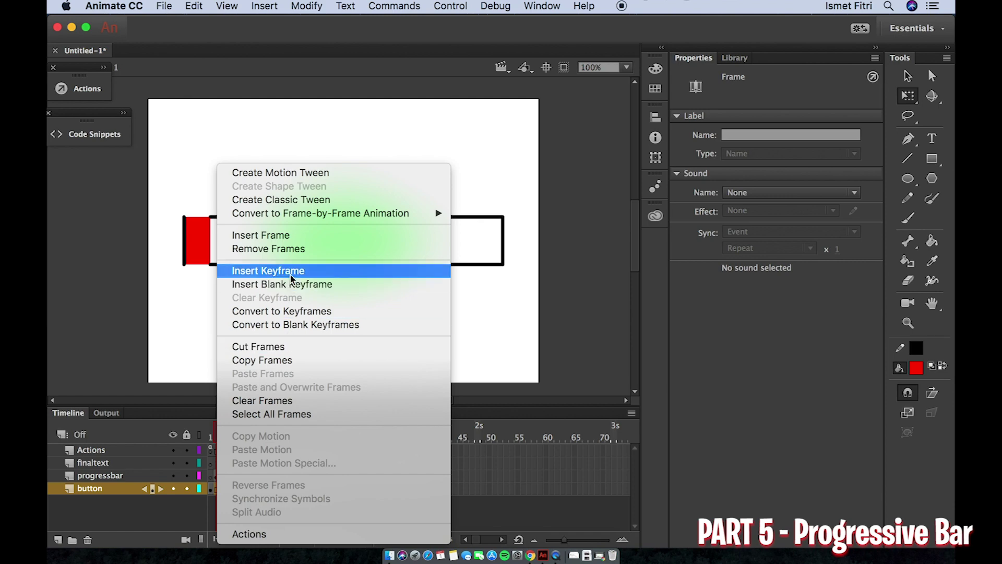
pyautogui.click(287, 249)
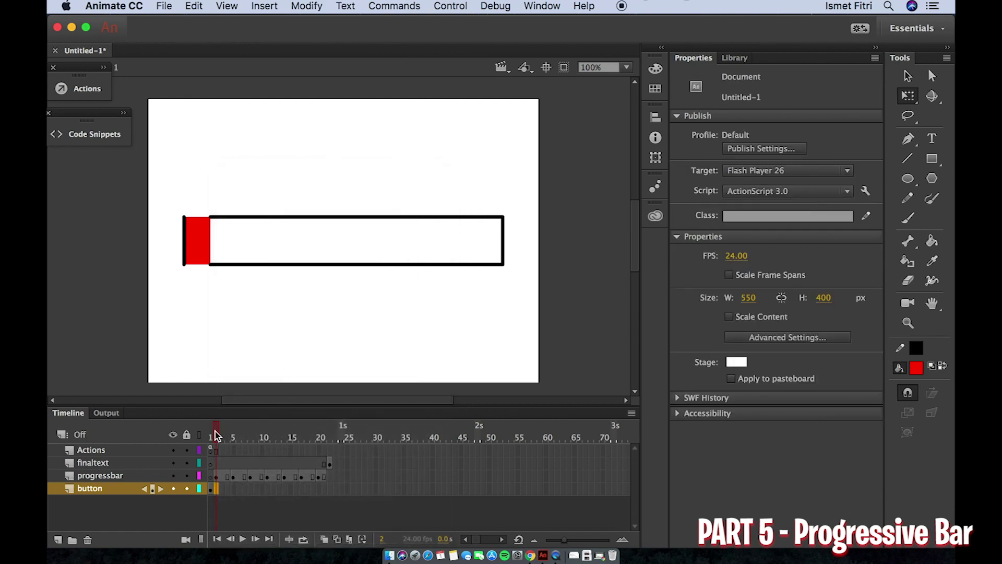
pyautogui.click(211, 437)
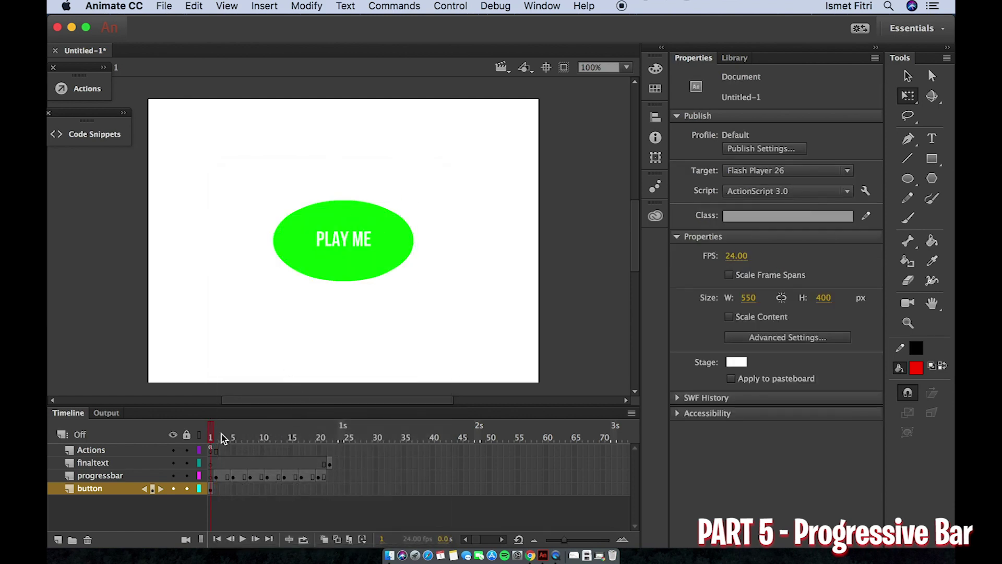
pyautogui.moveTo(211, 437)
pyautogui.mouseDown()
pyautogui.moveTo(330, 442)
pyautogui.moveTo(209, 429)
pyautogui.mouseUp()
# In the frame 1 script of the Actions layer, replace nextFrame() with gotoAndPlay(2) in the button's click function.
pyautogui.click(86, 91)
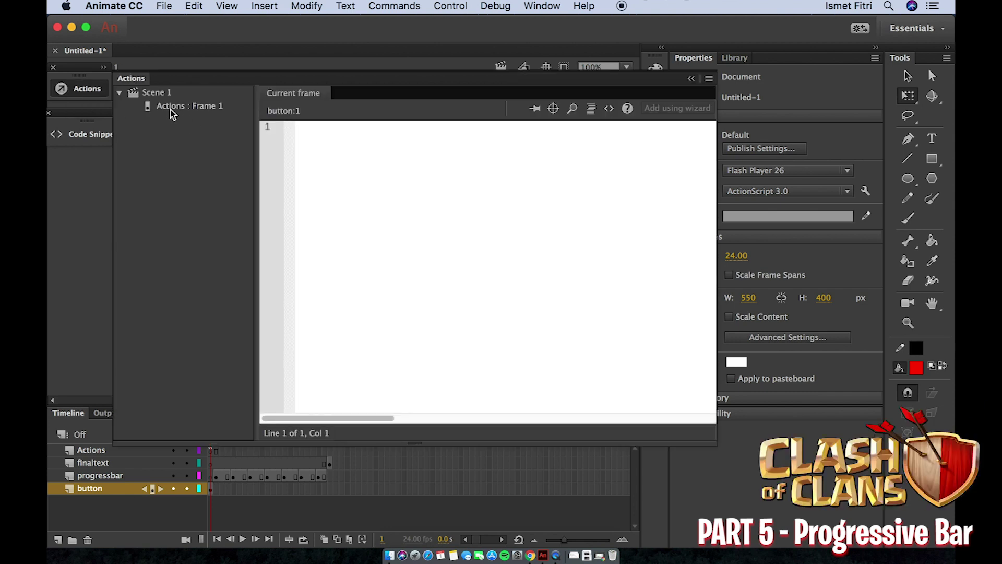
pyautogui.click(195, 107)
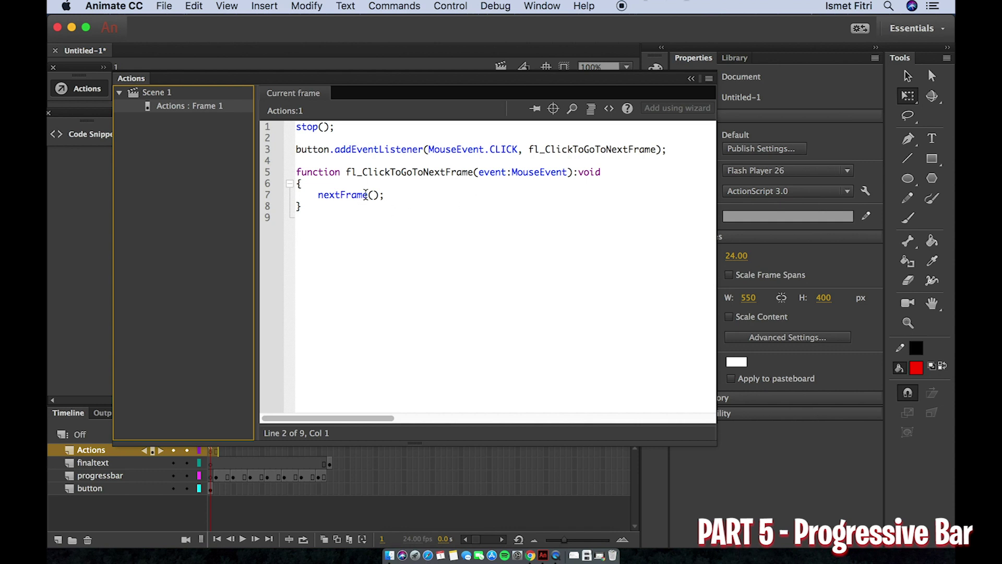
pyautogui.moveTo(367, 194); pyautogui.dragTo(319, 197)
pyautogui.write('got')
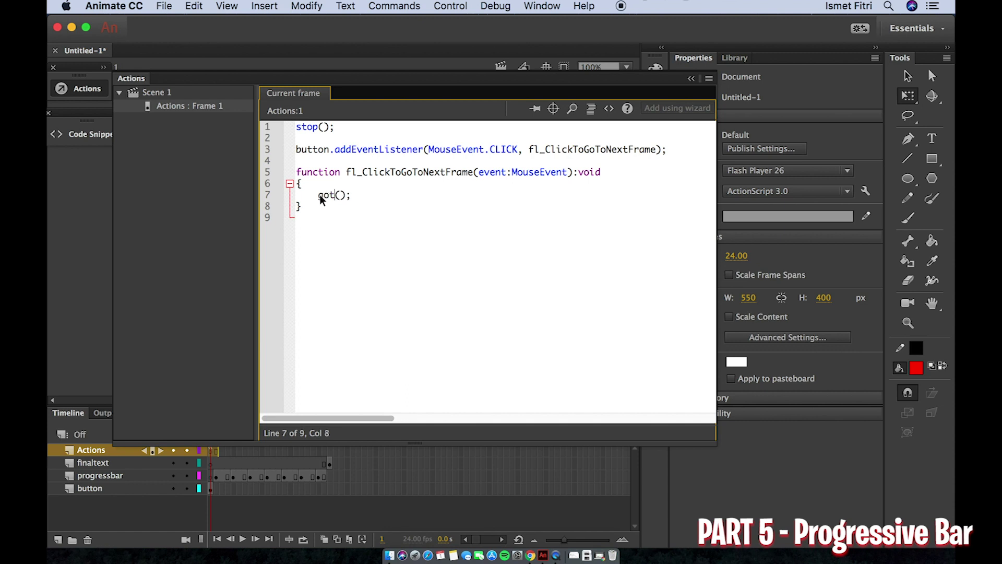
pyautogui.write('oAndPlay')
pyautogui.click(385, 195)
pyautogui.write('2')
pyautogui.click(692, 79)
# Test the movie by playing it from the PLAY ME button, and close the preview.
pyautogui.click(455, 6)
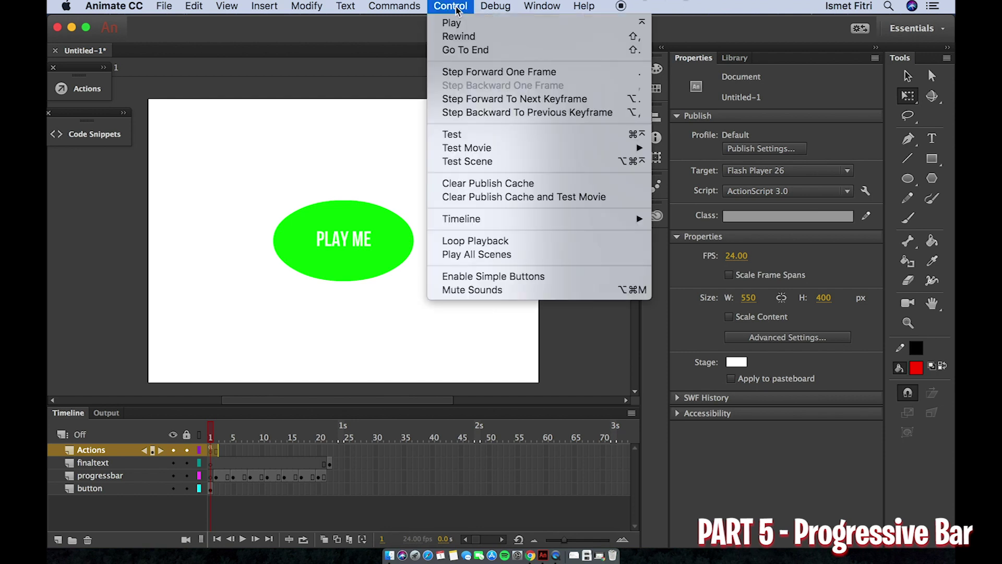
pyautogui.click(448, 137)
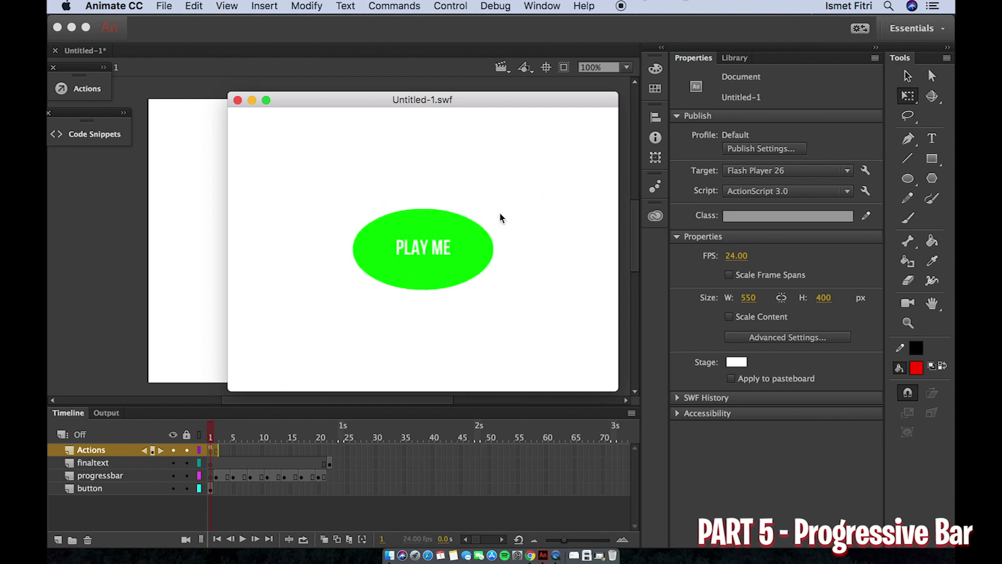
pyautogui.click(444, 245)
pyautogui.click(464, 276)
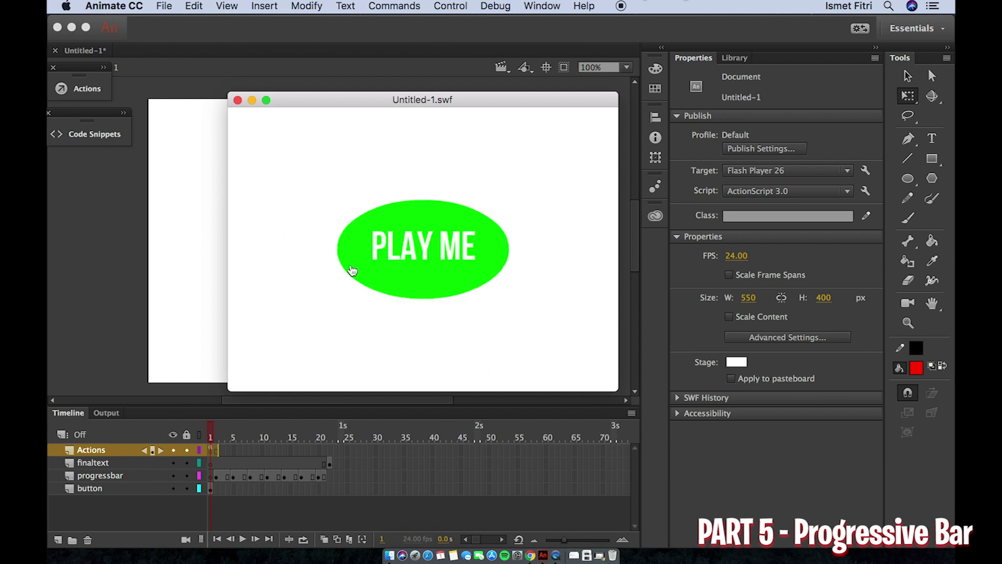
pyautogui.click(238, 100)
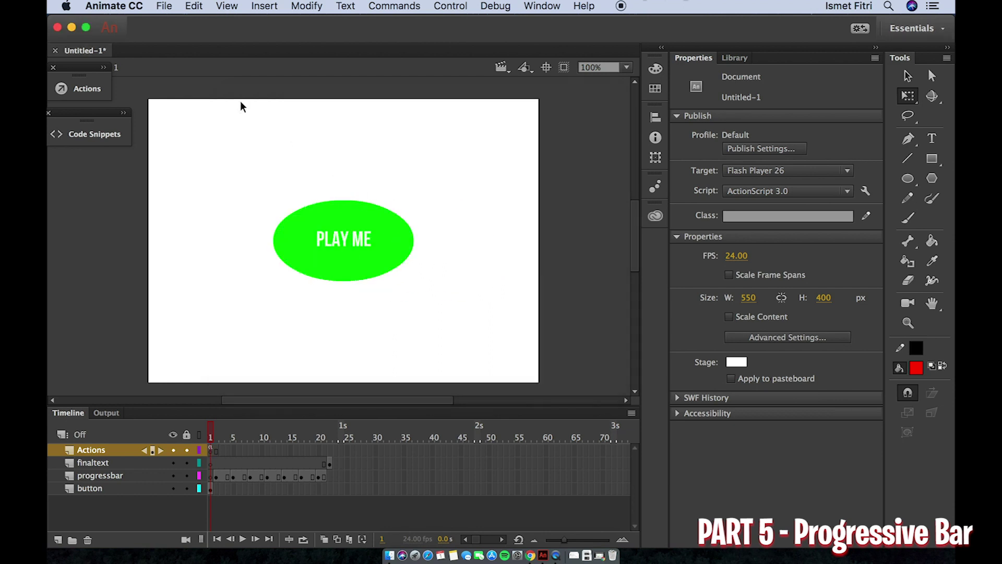
# Add a stop(); script to the finaltext layer's keyframe at frame 22.
pyautogui.moveTo(328, 433); pyautogui.dragTo(331, 450)
pyautogui.click(331, 460)
pyautogui.click(331, 460)
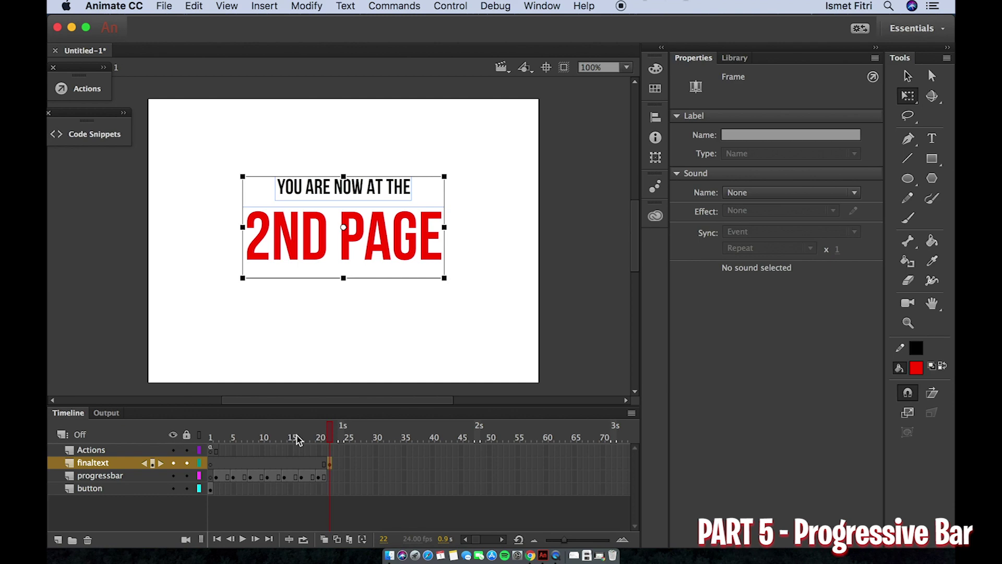
pyautogui.moveTo(330, 462); pyautogui.dragTo(330, 462)
pyautogui.moveTo(330, 461); pyautogui.dragTo(331, 461)
pyautogui.press('F9')
pyautogui.write('stop(')
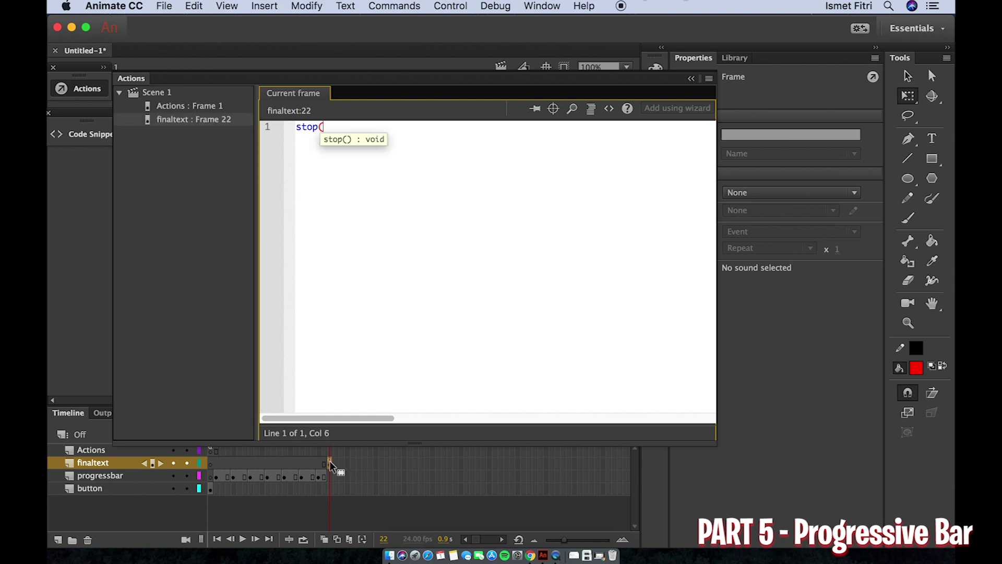
pyautogui.write(');')
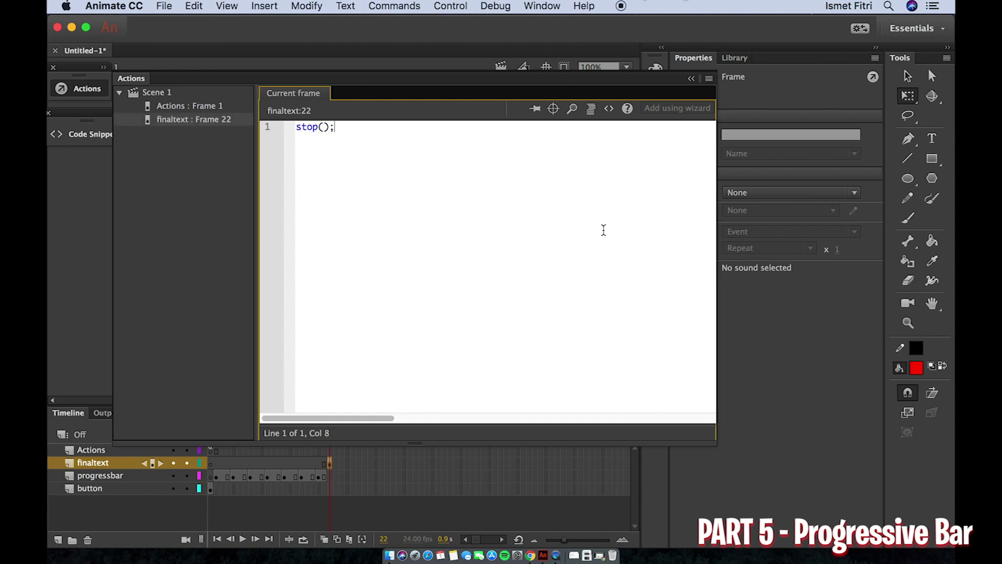
pyautogui.click(690, 78)
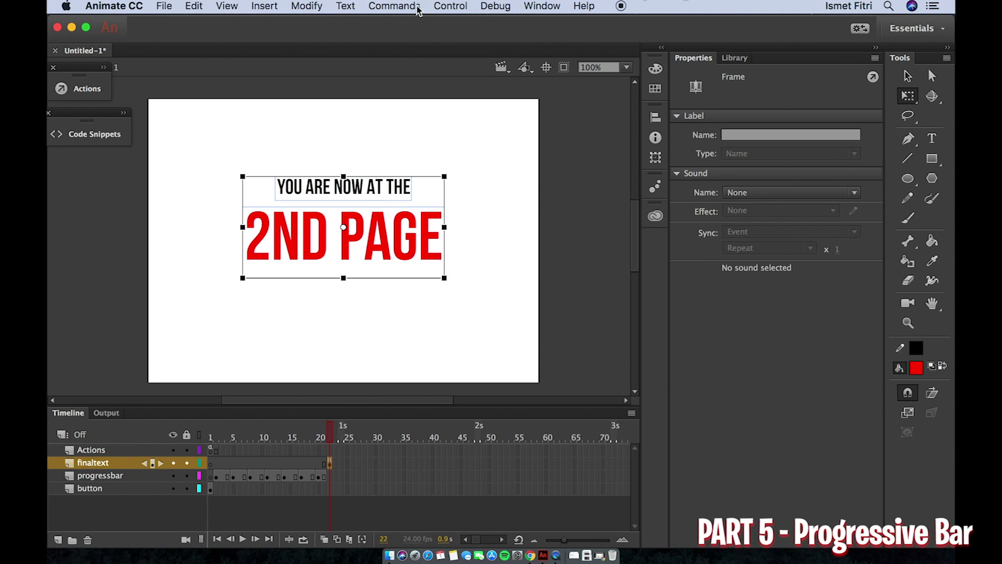
# Test the movie again with the stop script in place, run the PLAY ME button, and close the preview.
pyautogui.click(448, 12)
pyautogui.click(465, 133)
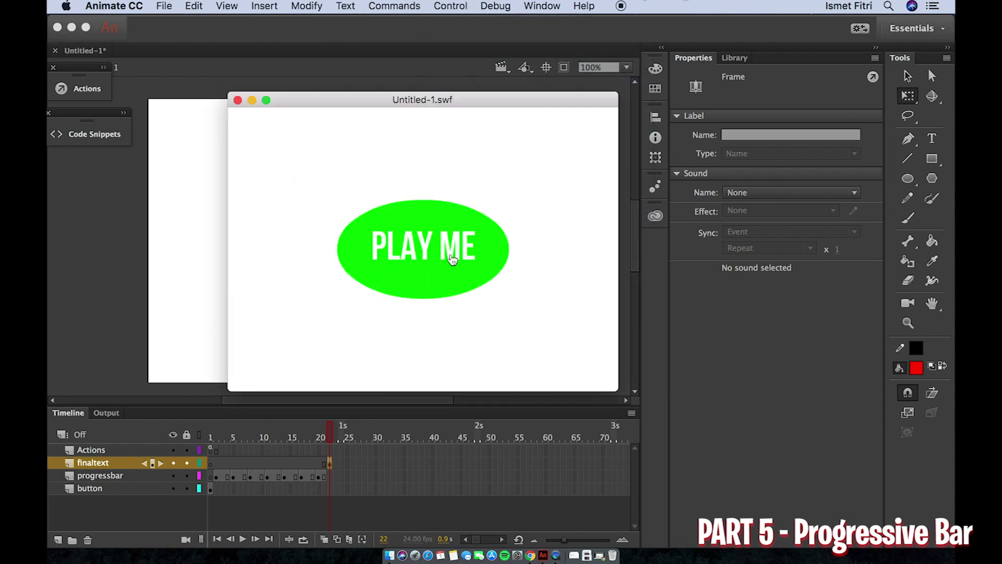
pyautogui.click(449, 254)
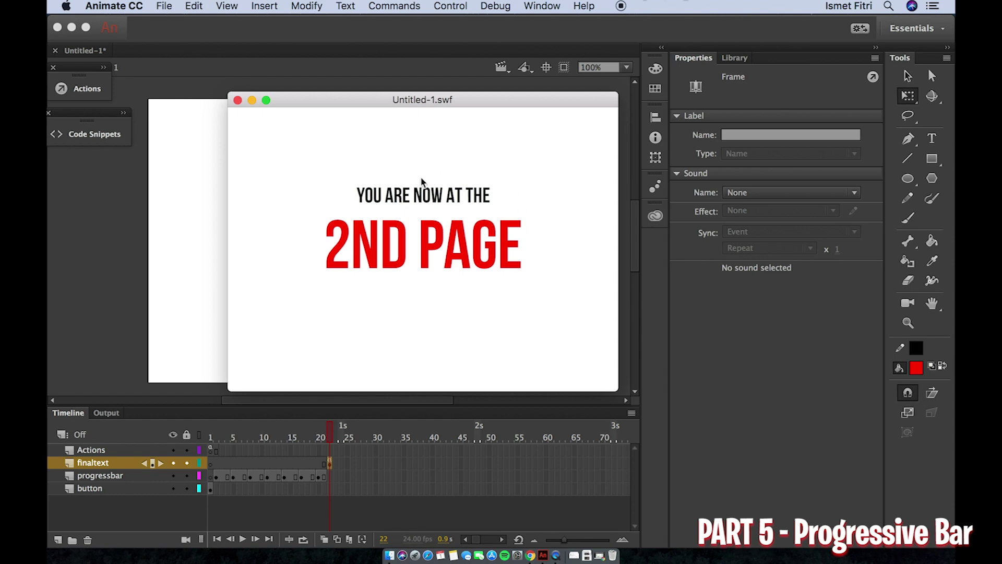
pyautogui.click(238, 100)
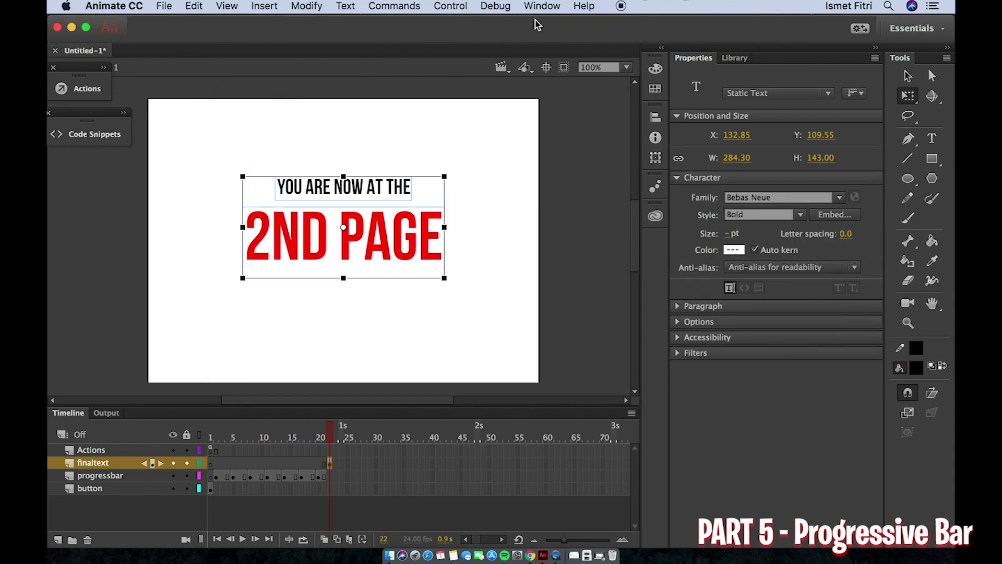